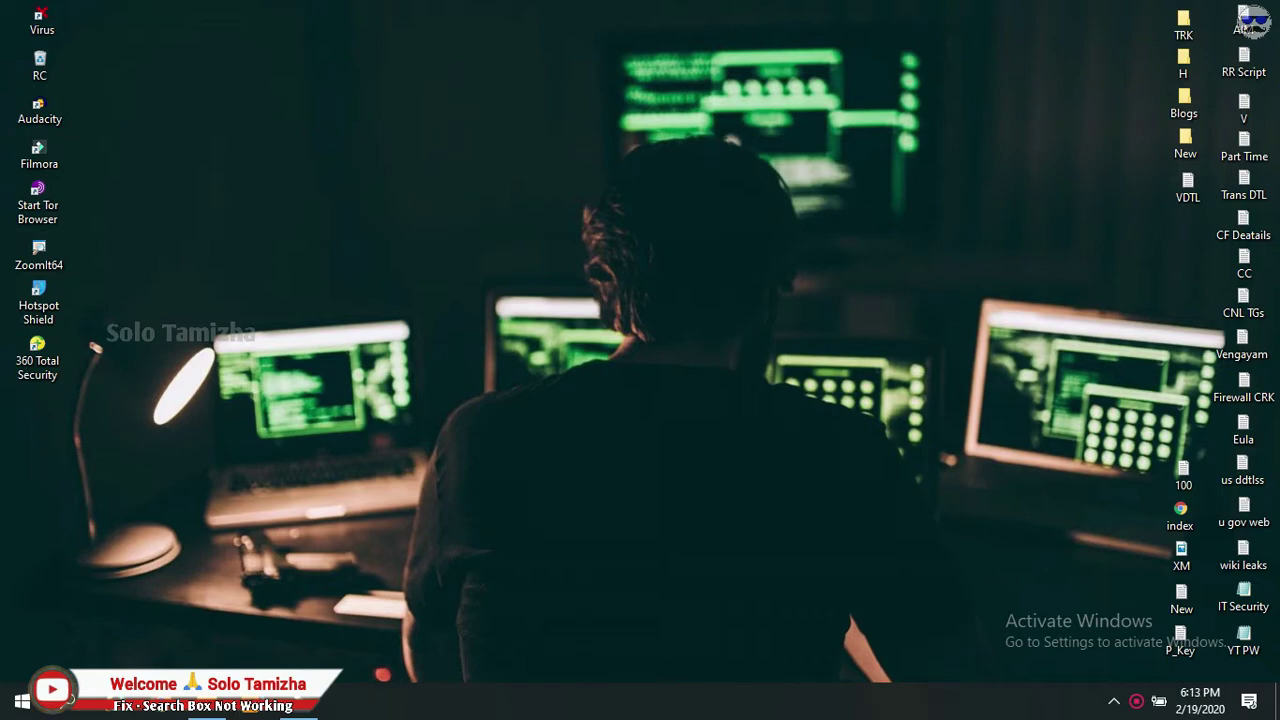
Try a Windows search for "paint" from the taskbar to test whether the search box works.
click(86, 708)
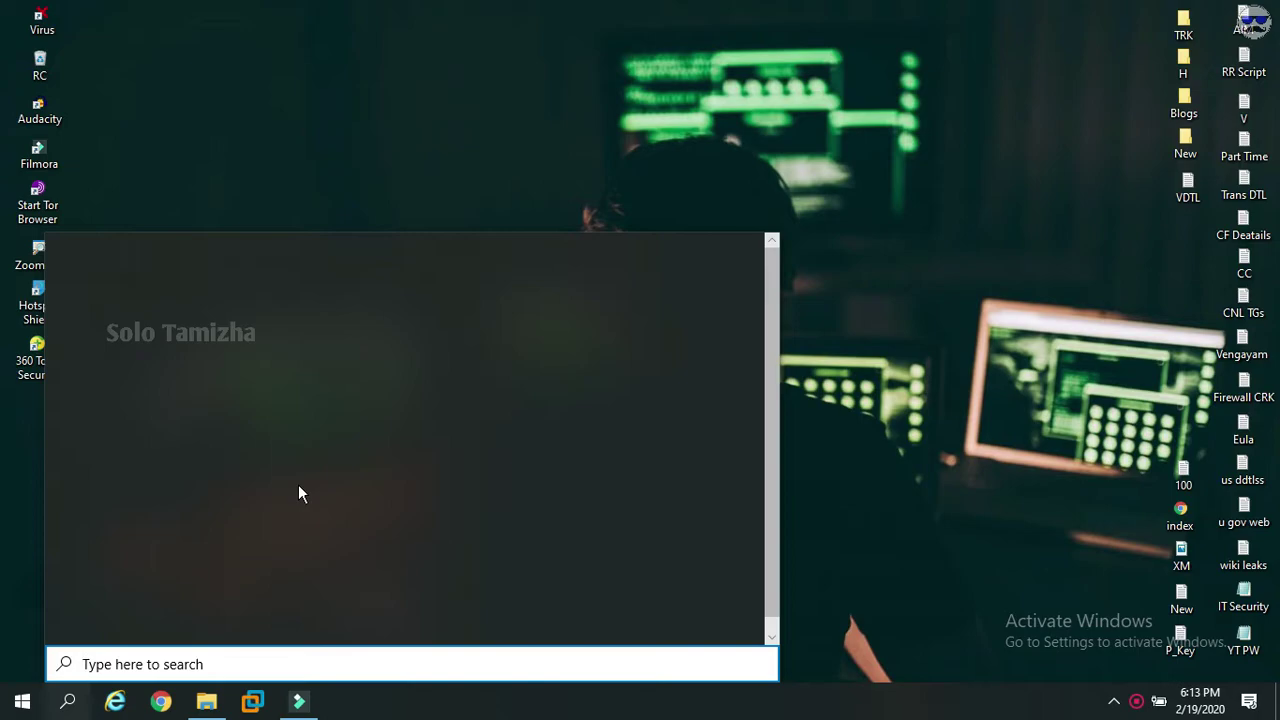
text(a)
key(BackSpace)
text(paint)
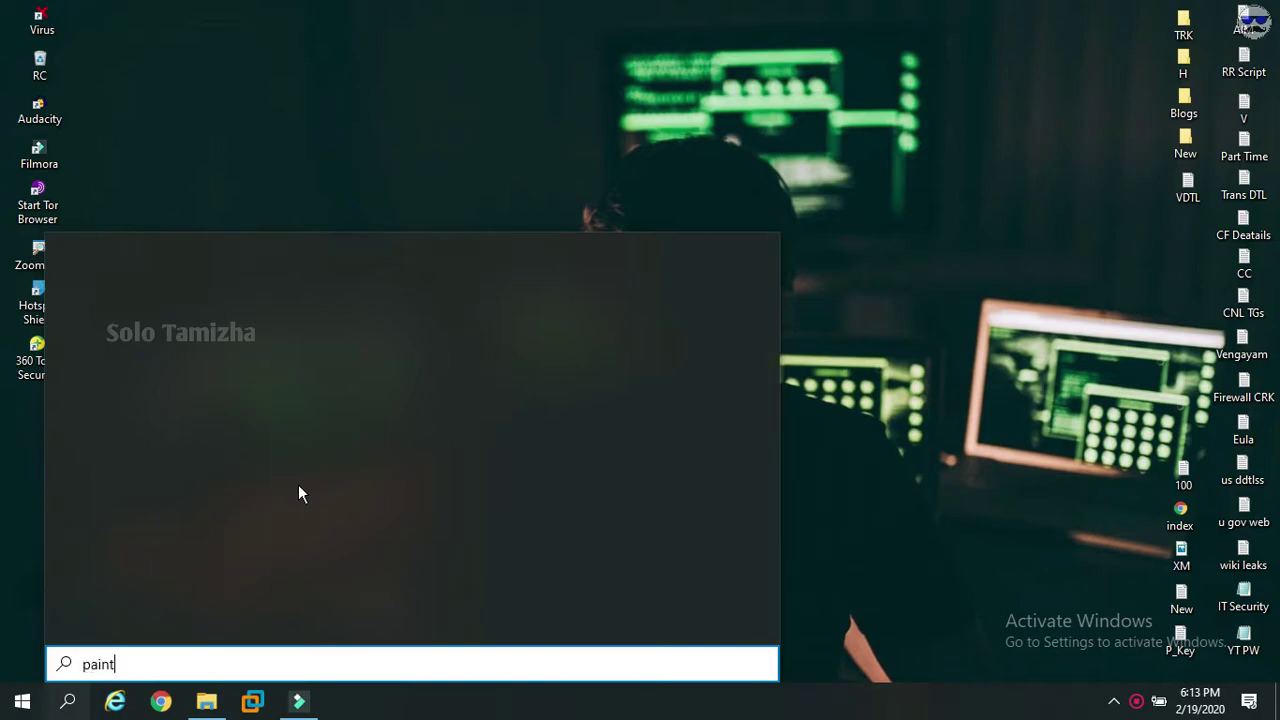
key(Return)
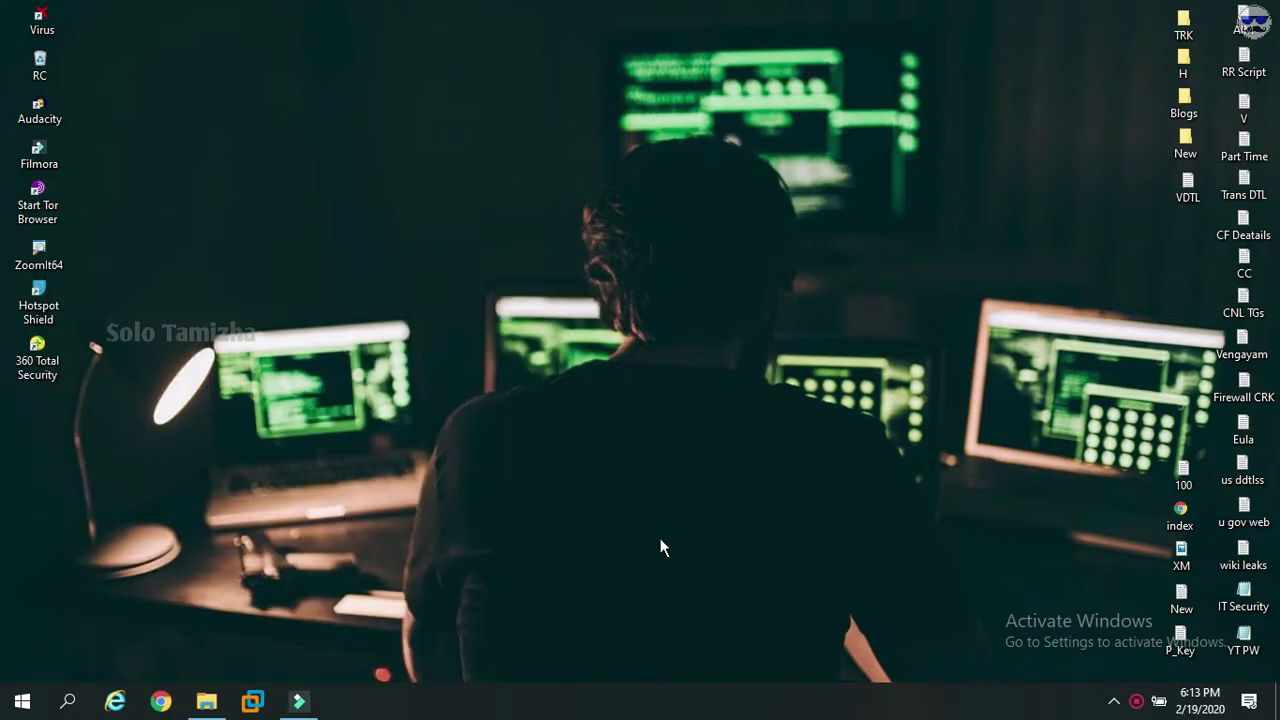
Launch the Registry Editor by running the regedit command.
key(super+r)
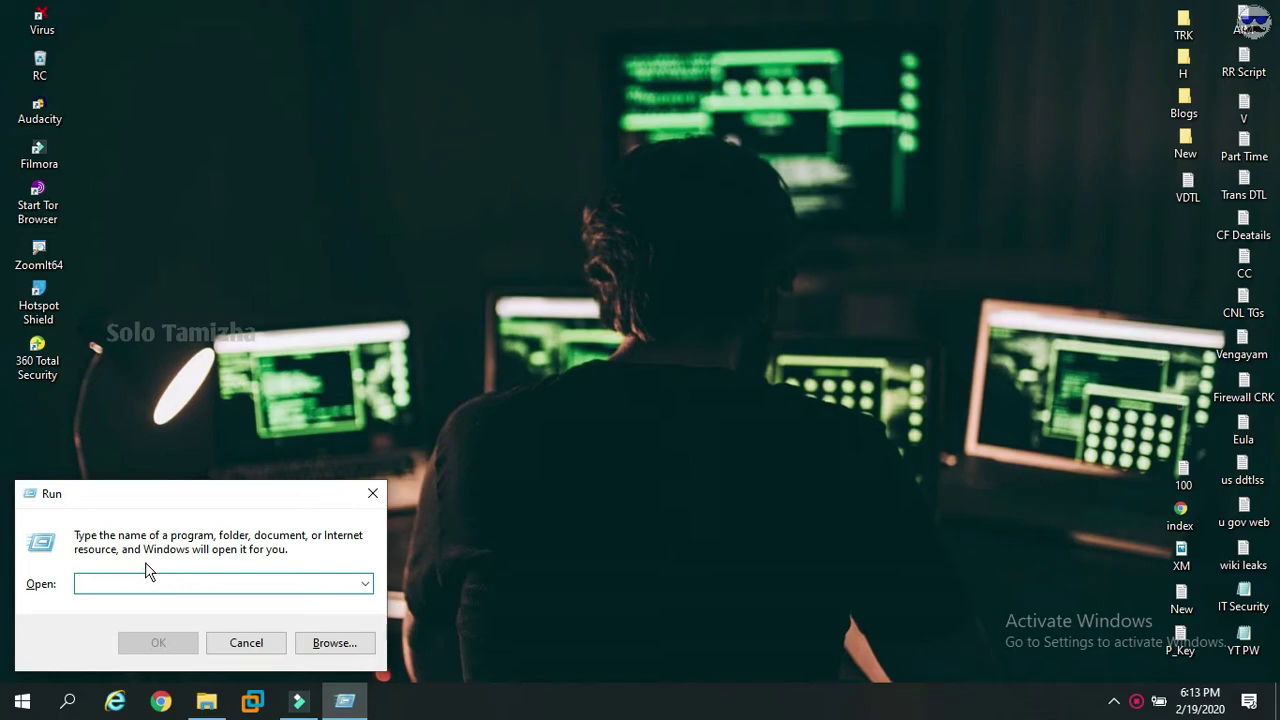
text(regedit)
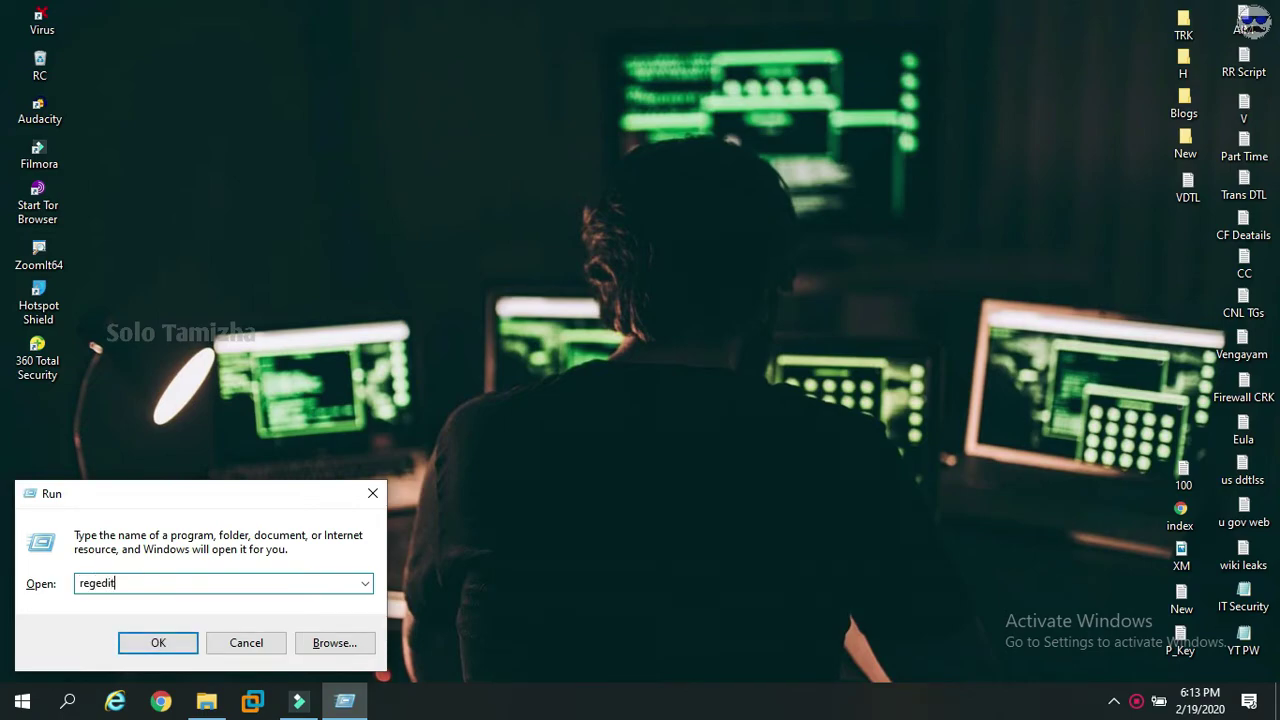
key(Return)
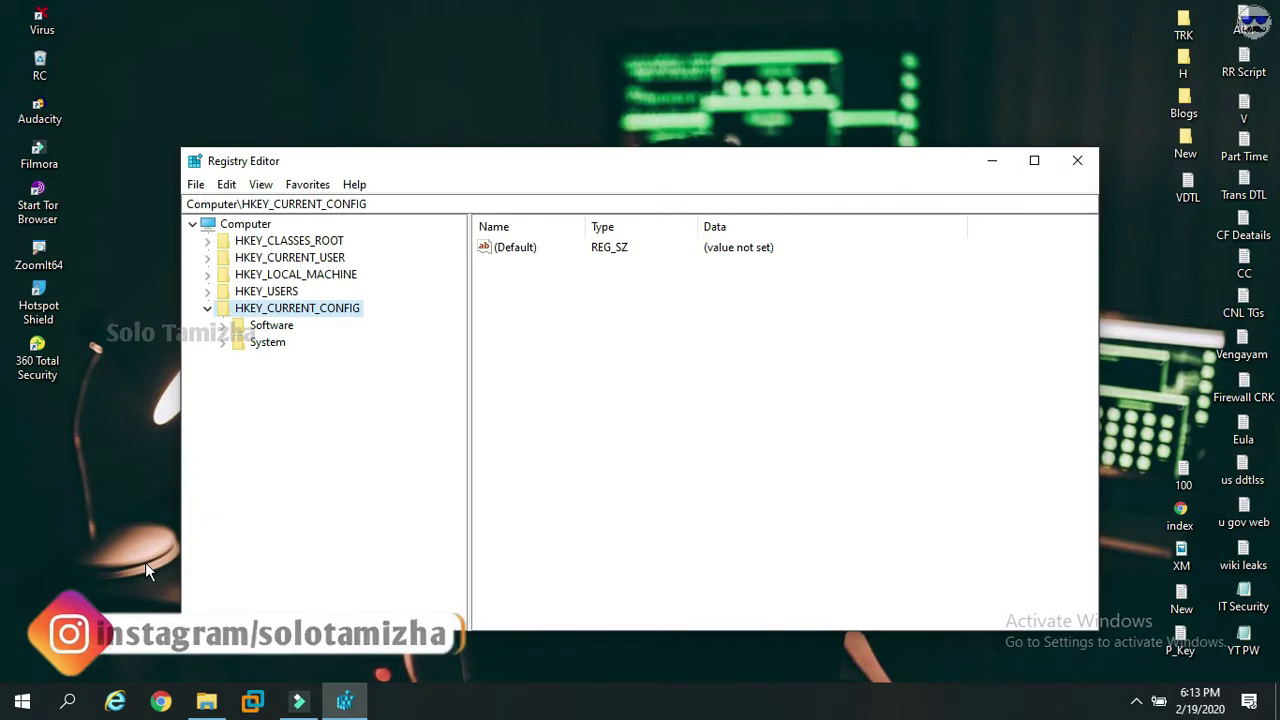
Open the registry key HKEY_CURRENT_USER\Software\Microsoft\Windows\CurrentVersion\Search.
click(208, 259)
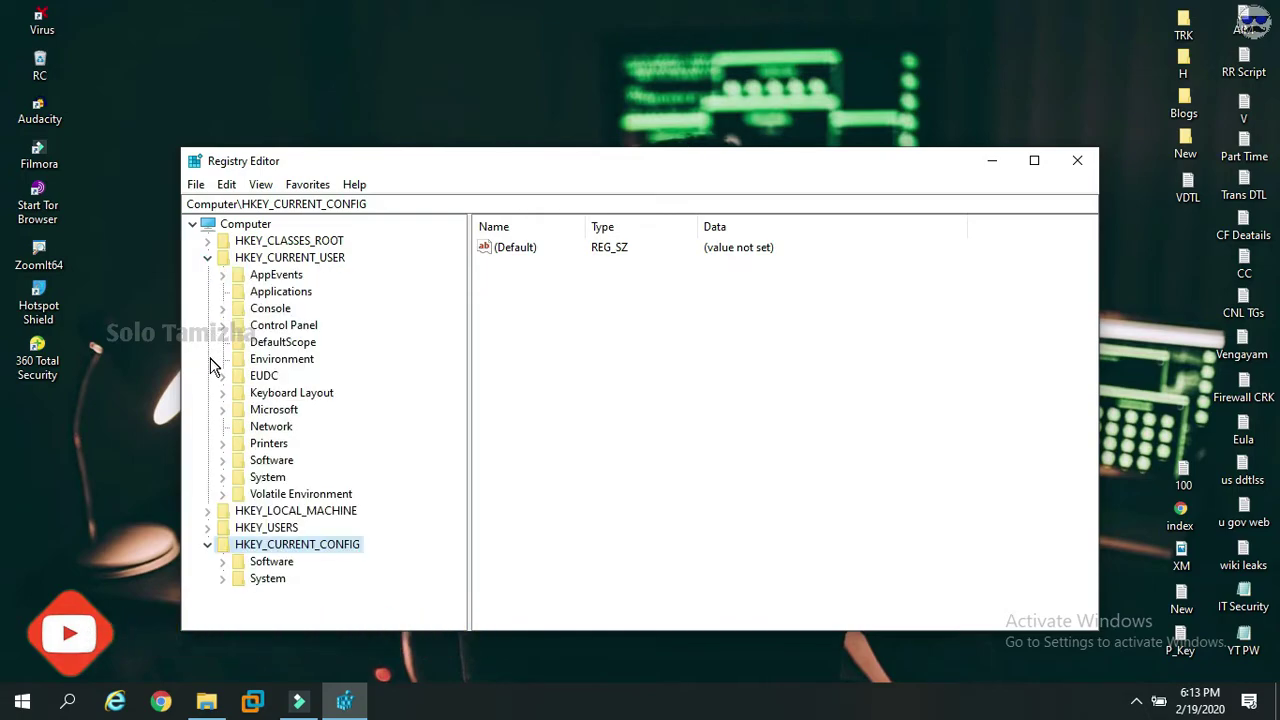
click(222, 462)
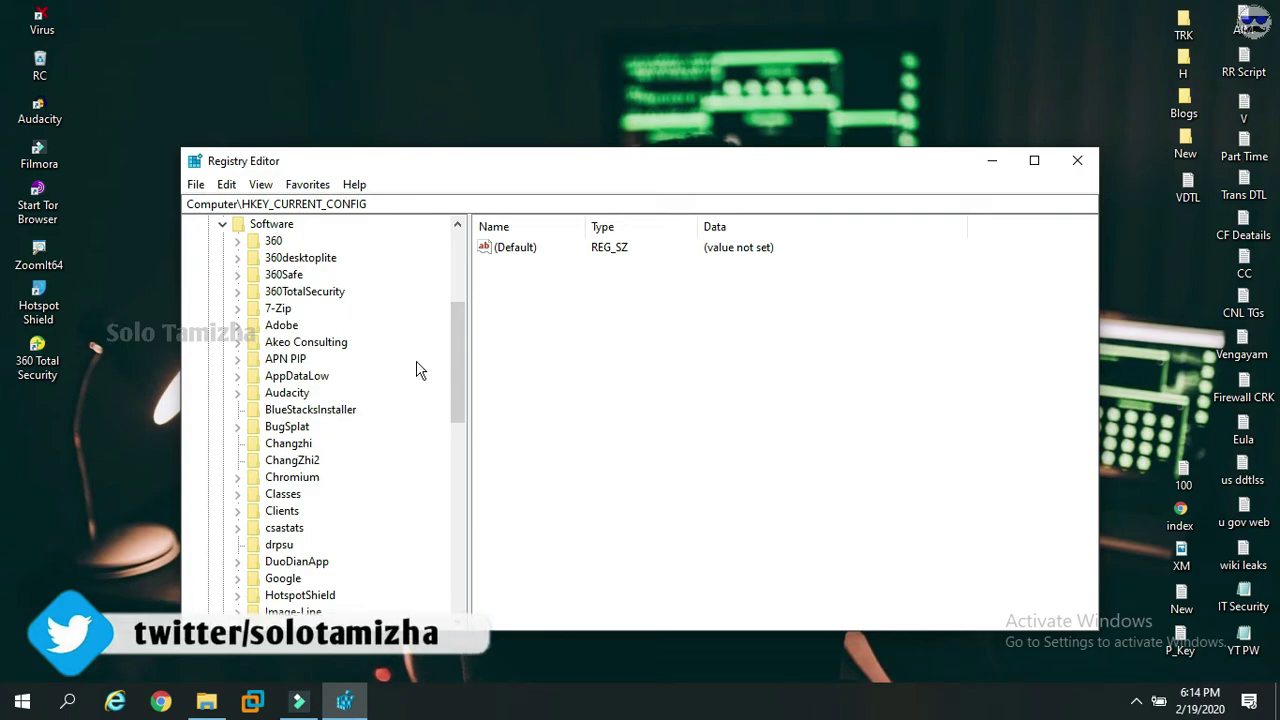
drag(463, 322, 466, 463)
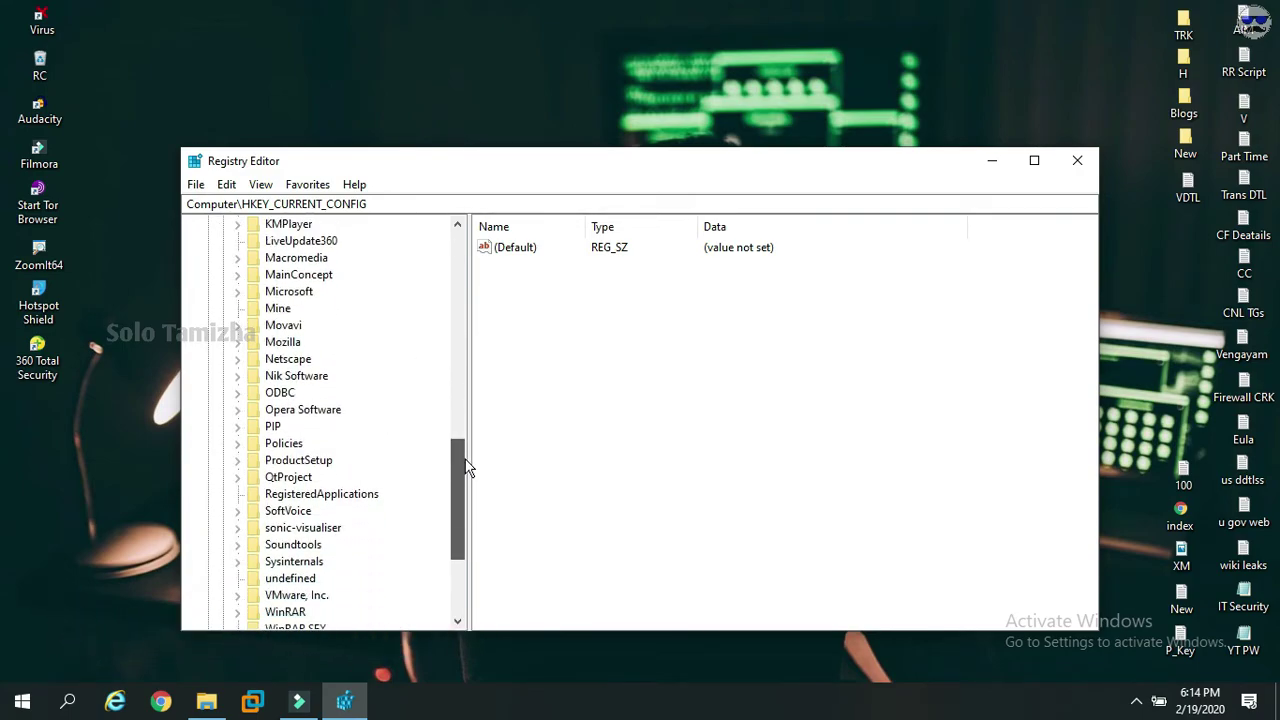
click(237, 292)
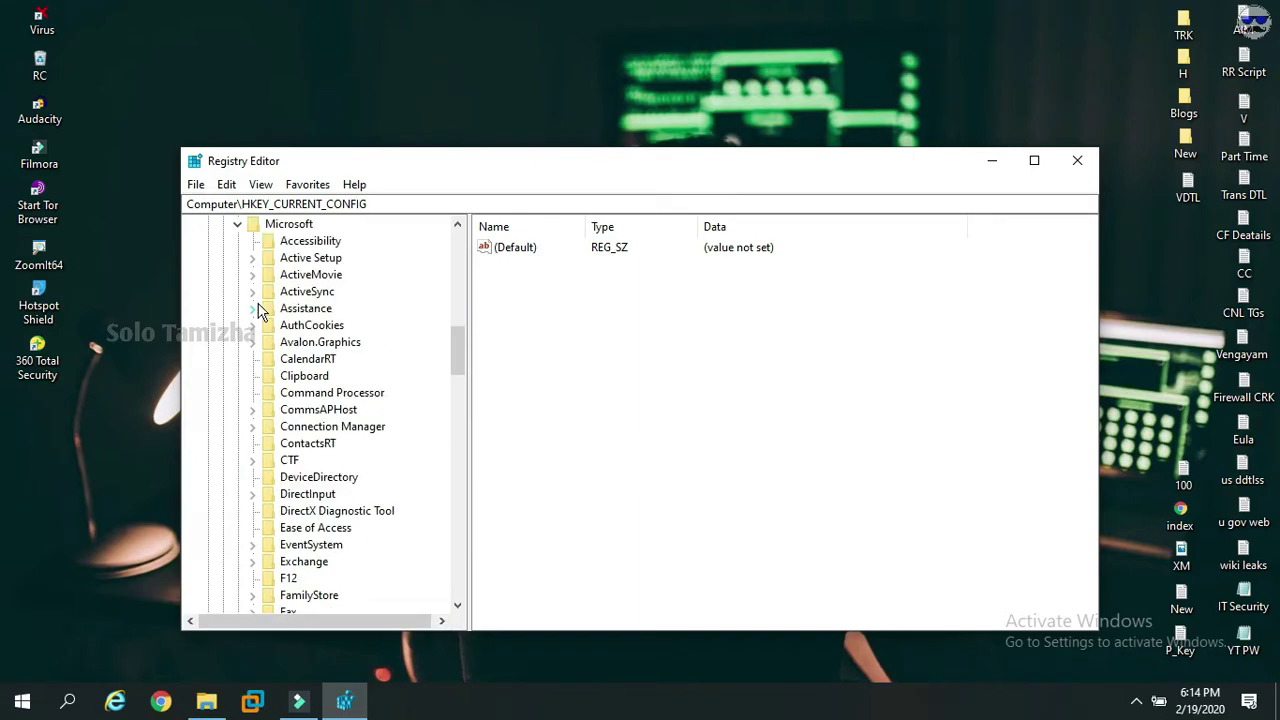
drag(458, 347, 447, 515)
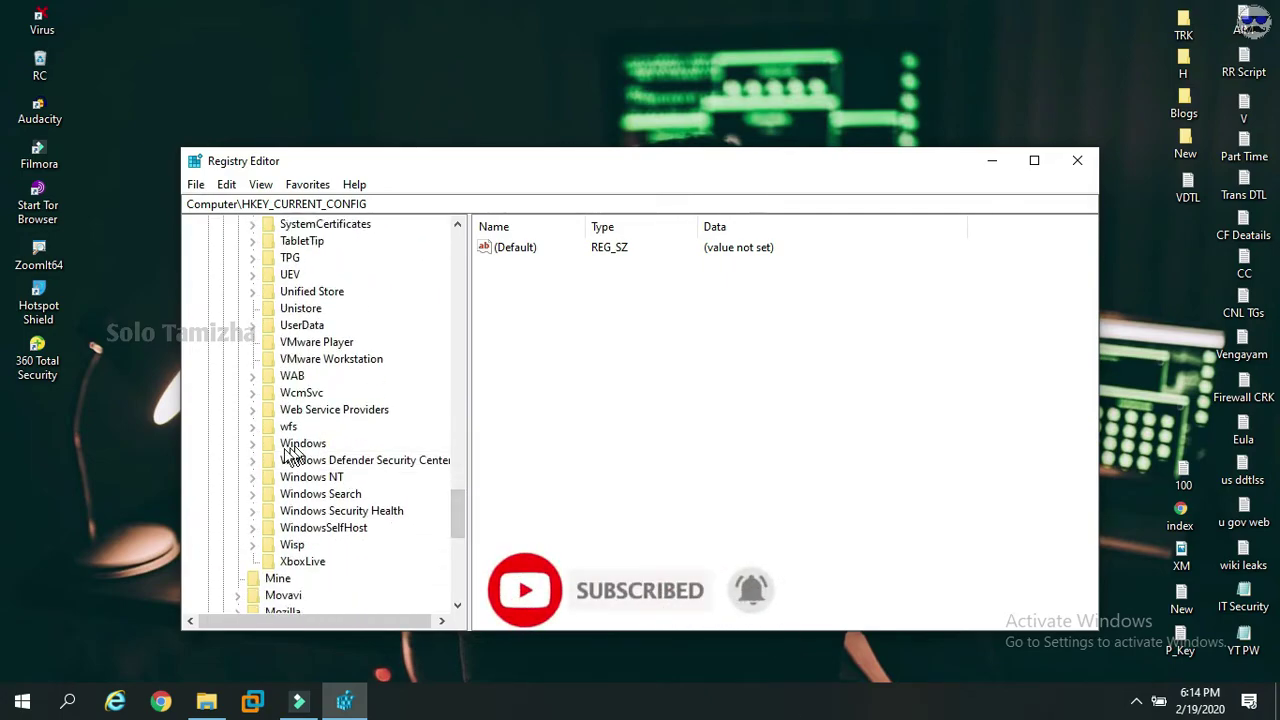
click(252, 444)
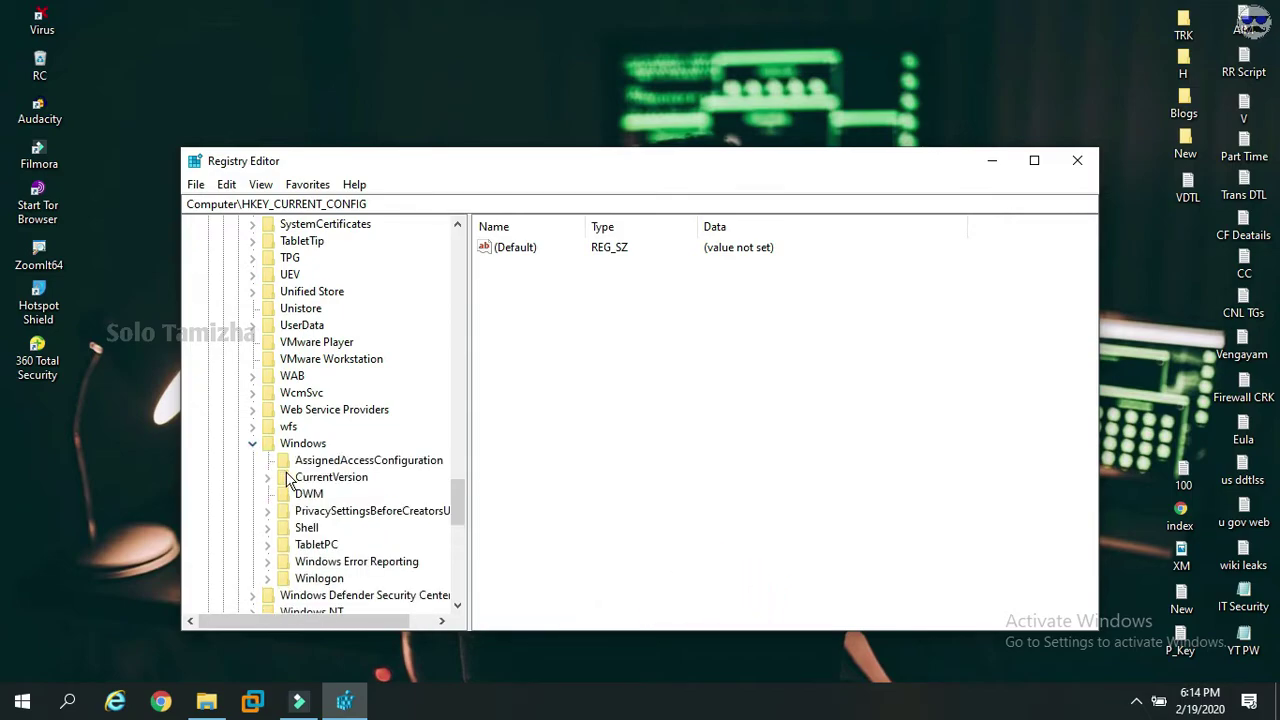
click(267, 479)
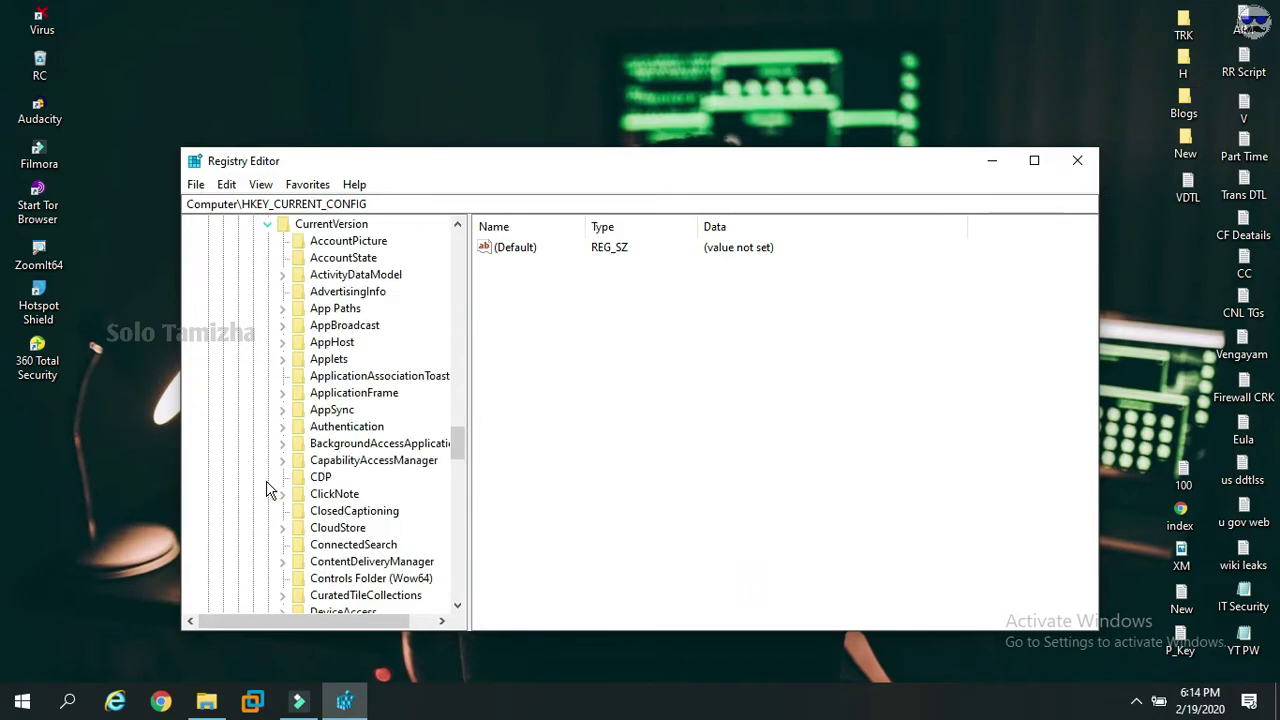
drag(455, 438, 433, 500)
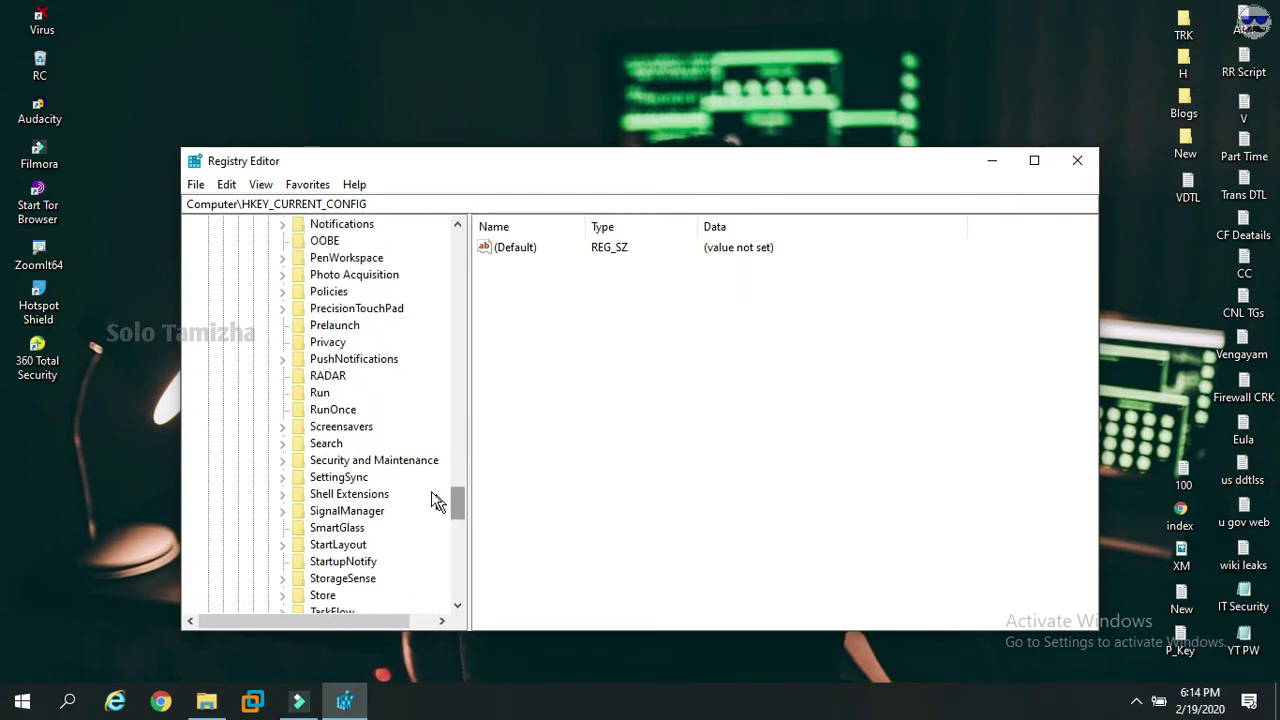
click(287, 446)
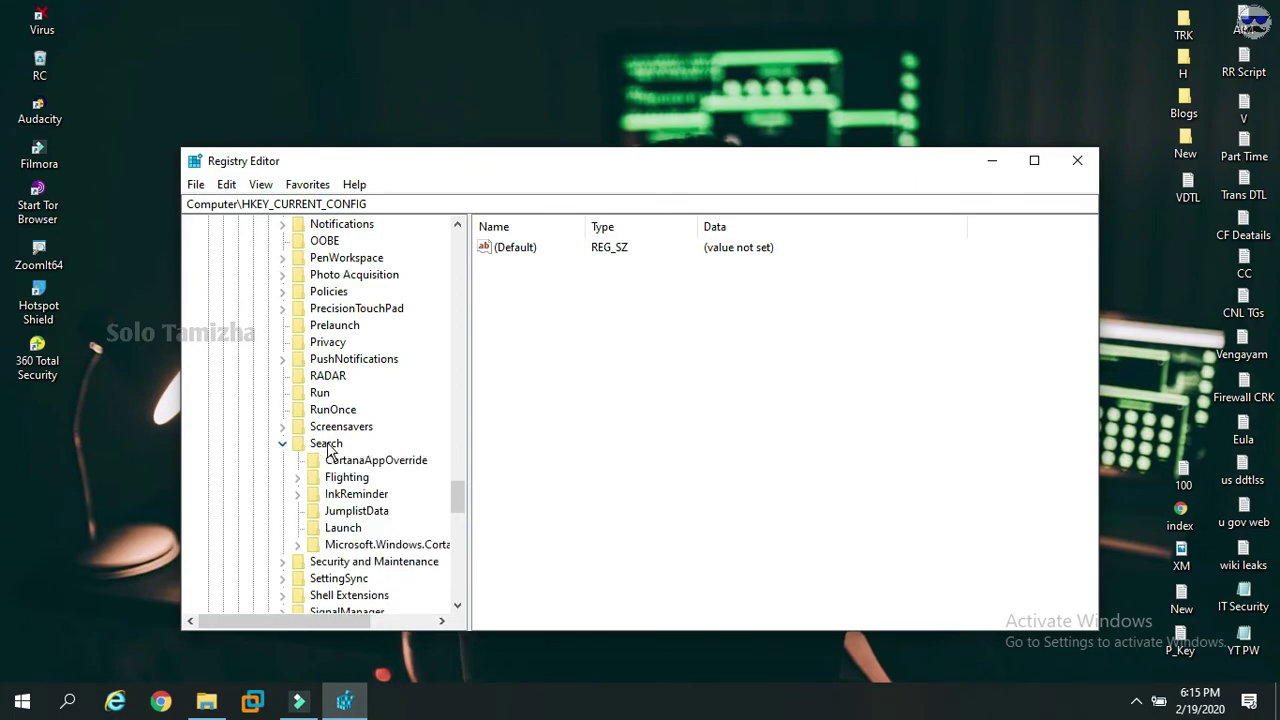
click(332, 448)
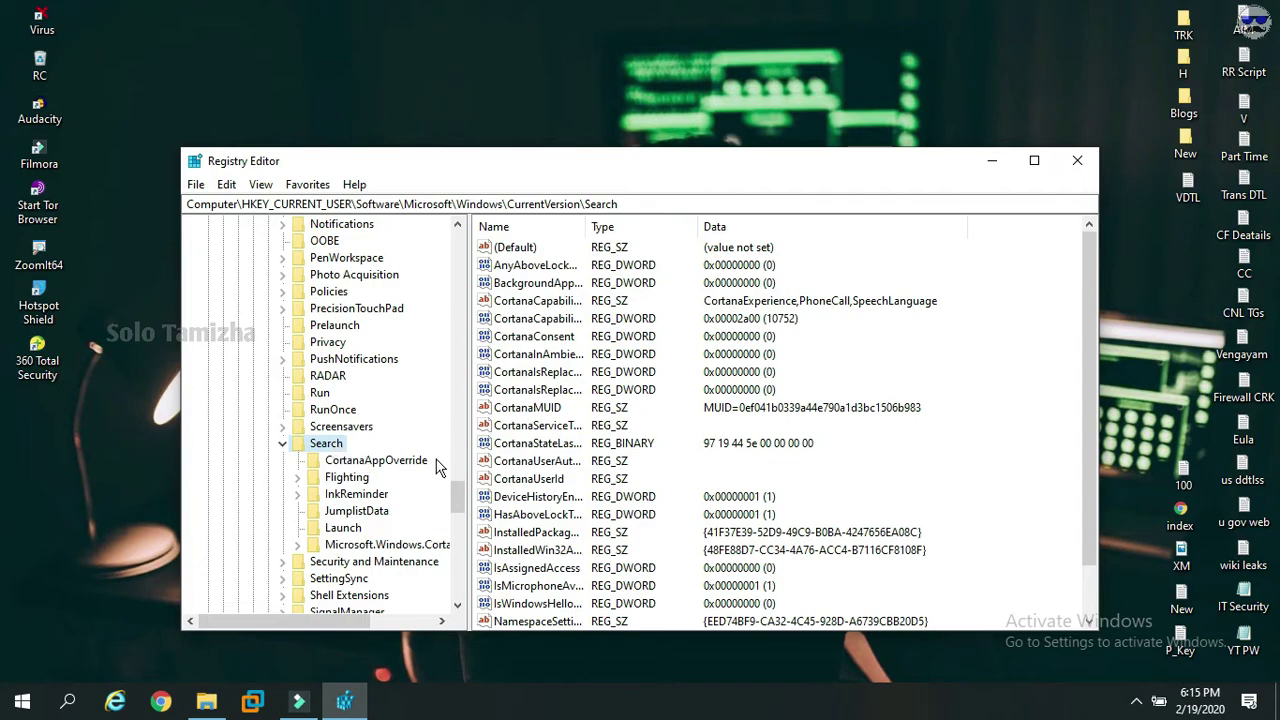
Create a new DWORD (32-bit) value named BingSearchEnabled in the Search key.
click(1029, 436)
right_click(967, 458)
mouse_move(1007, 478)
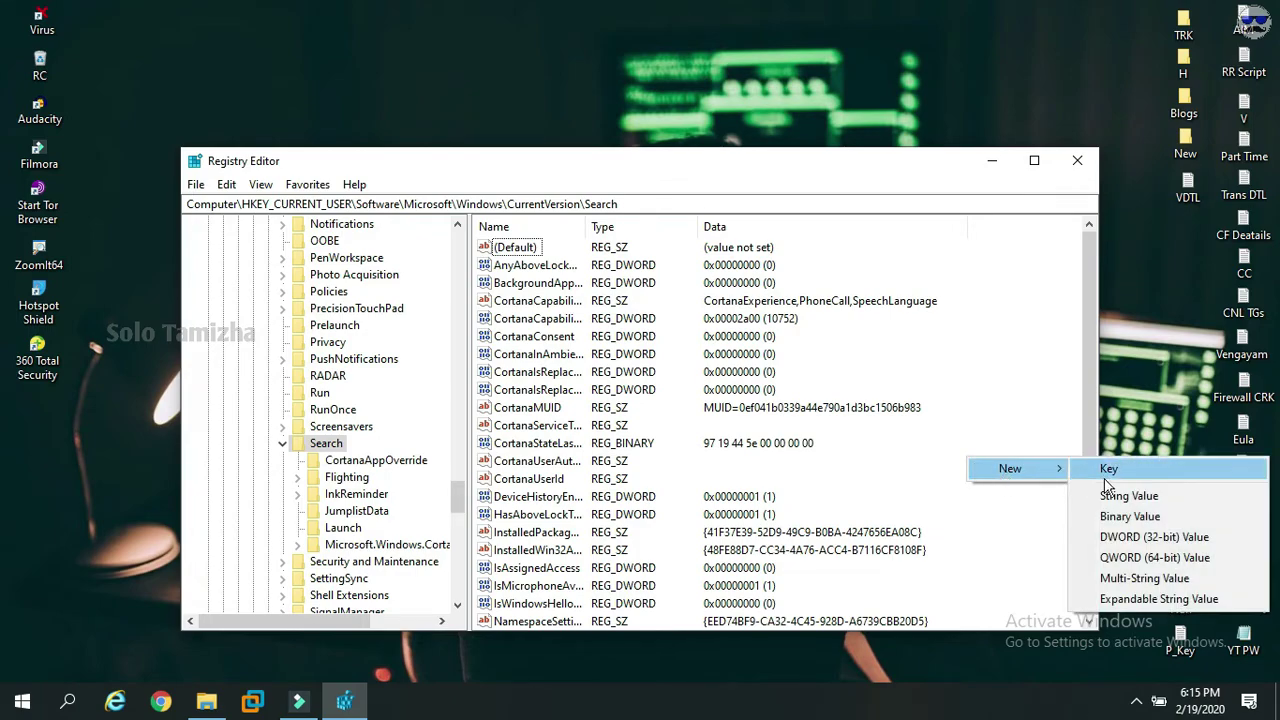
click(1170, 542)
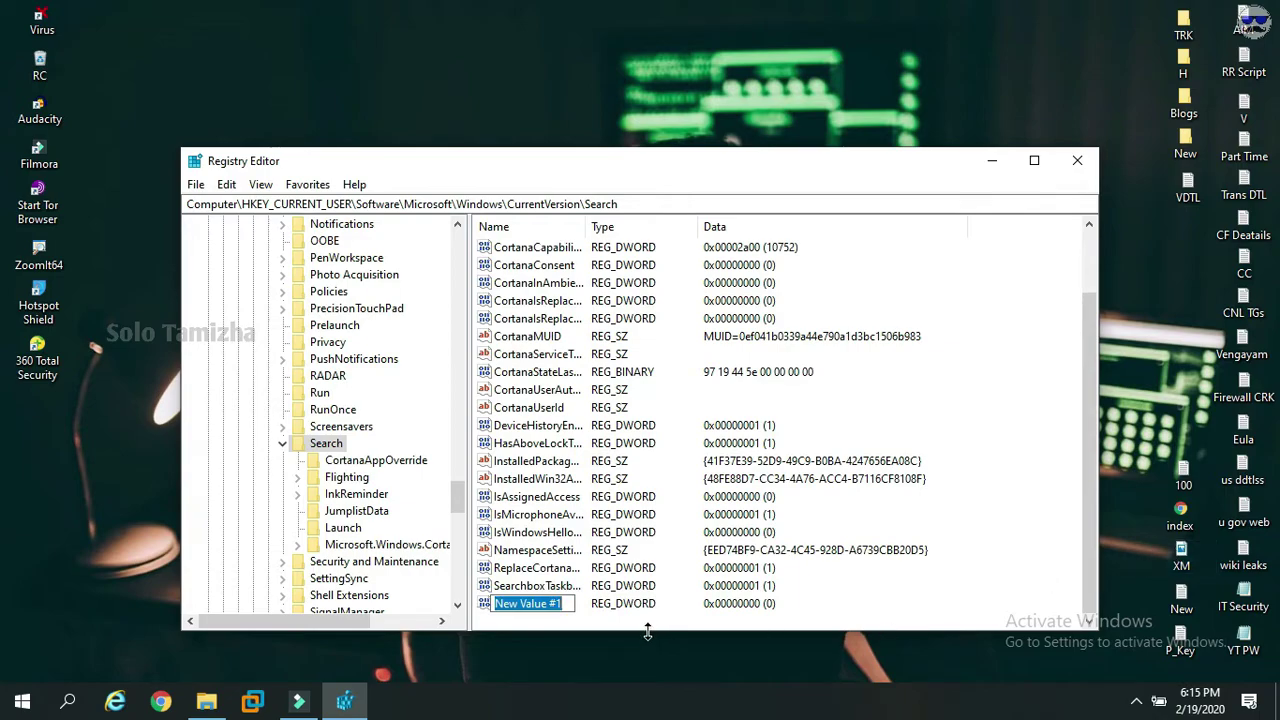
text(B)
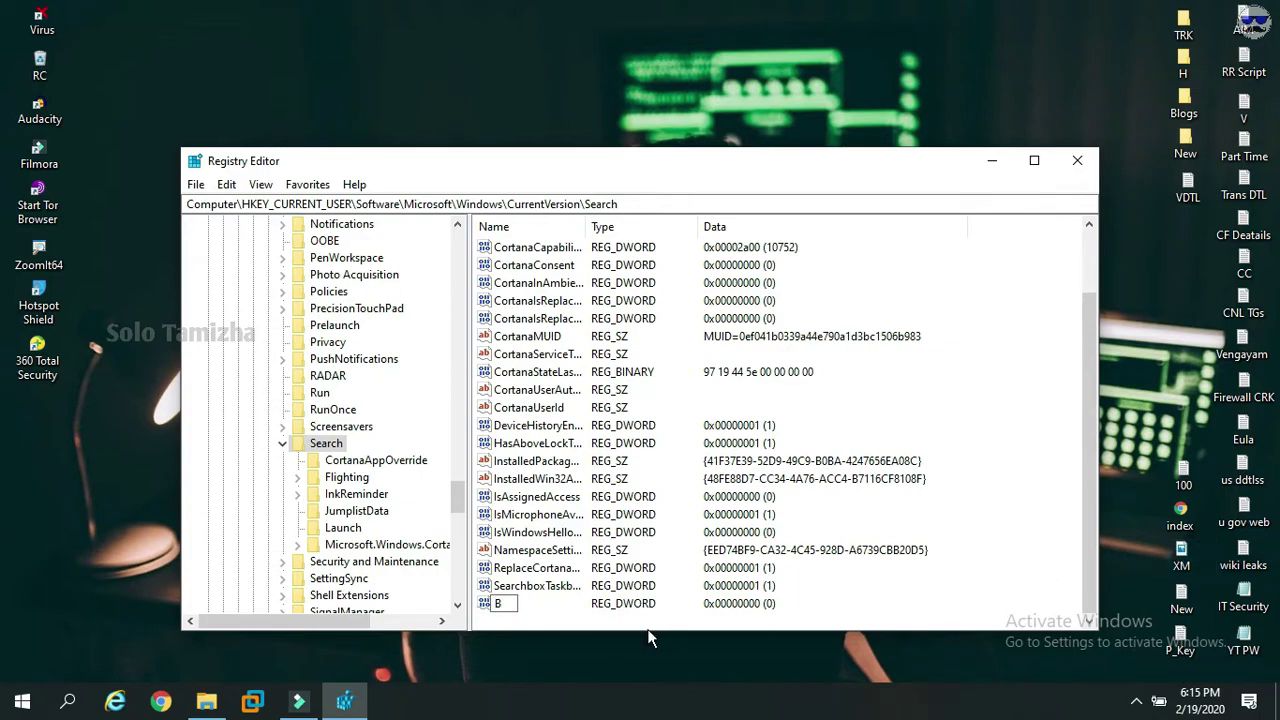
text(ingSearchEnabled)
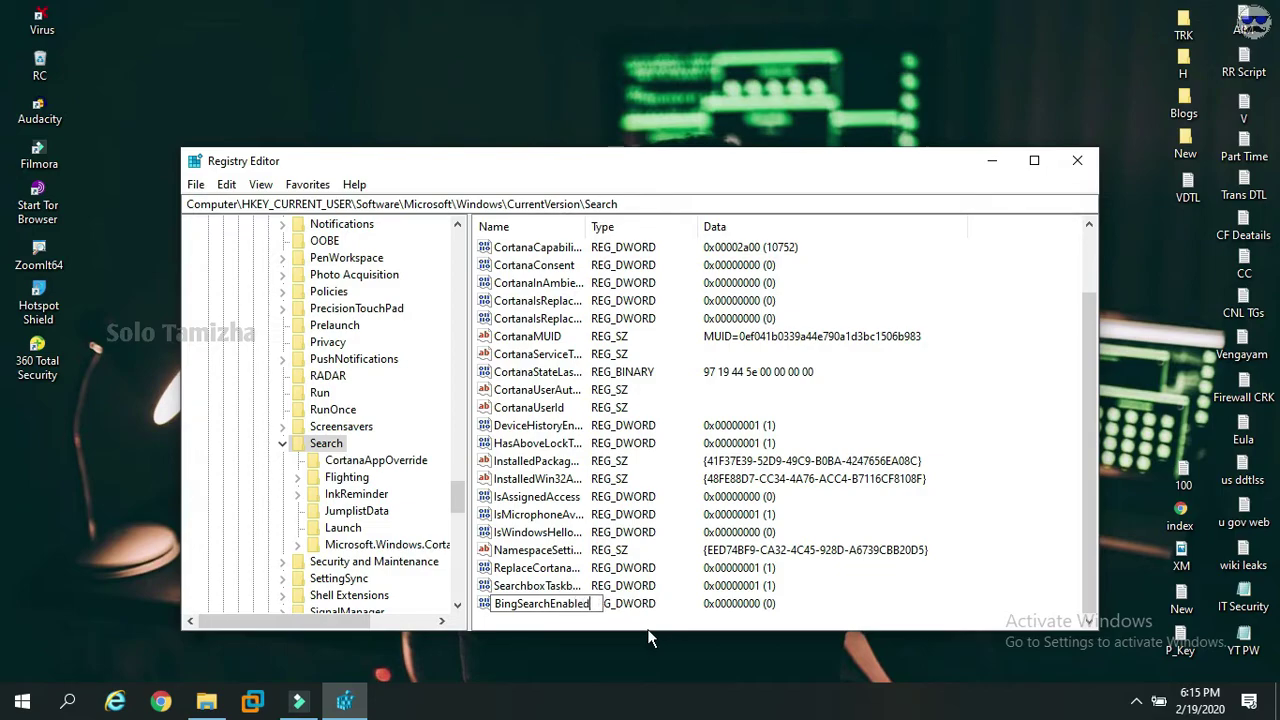
key(Return)
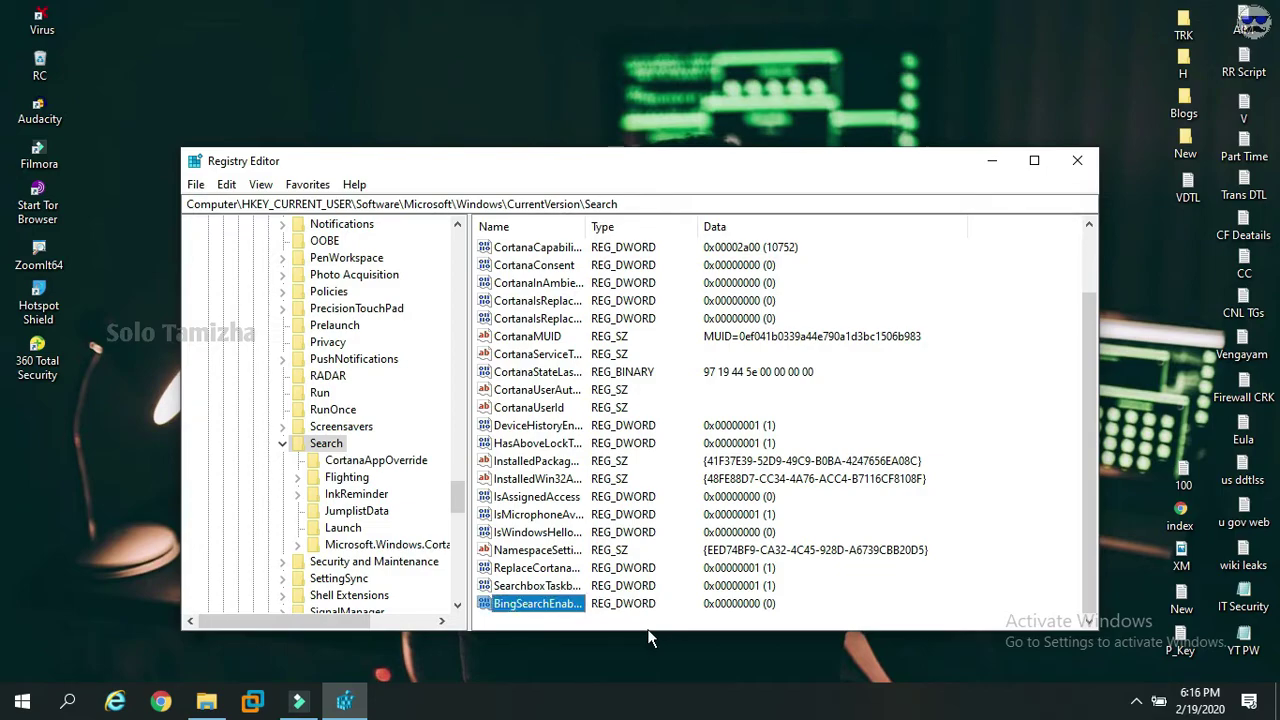
Set the value data of BingSearchEnabled to 0 with hexadecimal base.
right_click(550, 606)
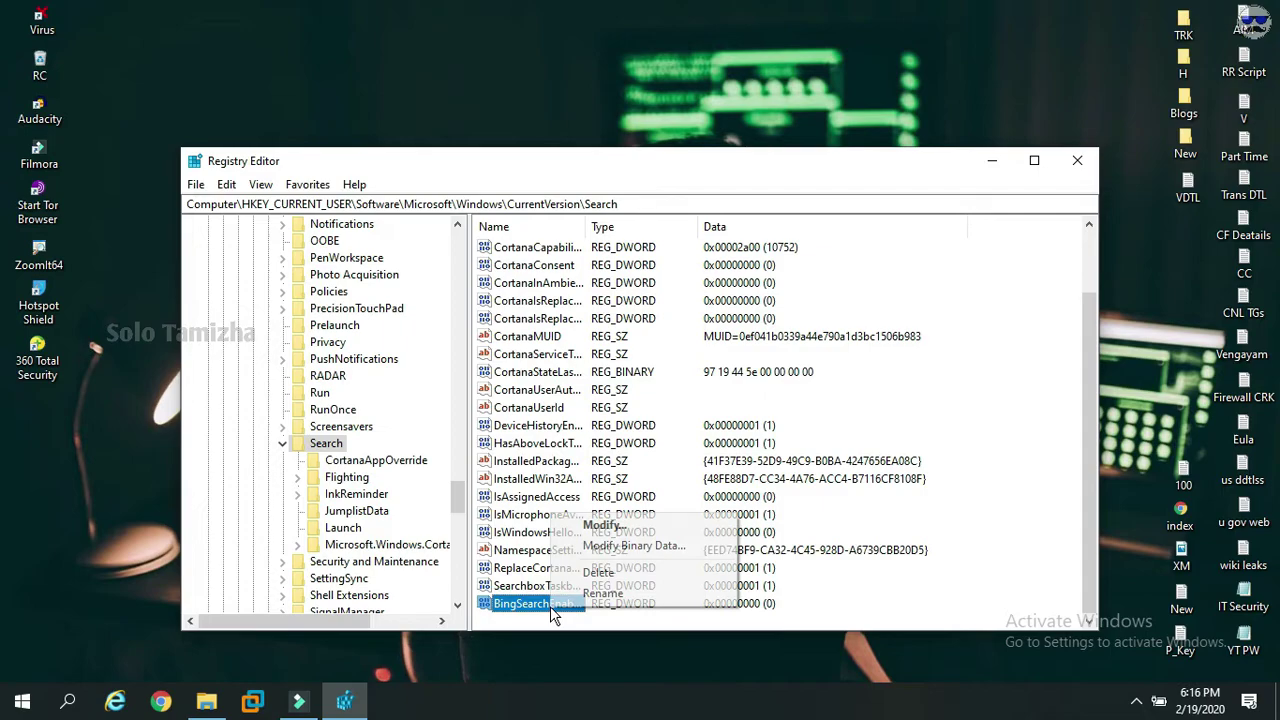
click(628, 531)
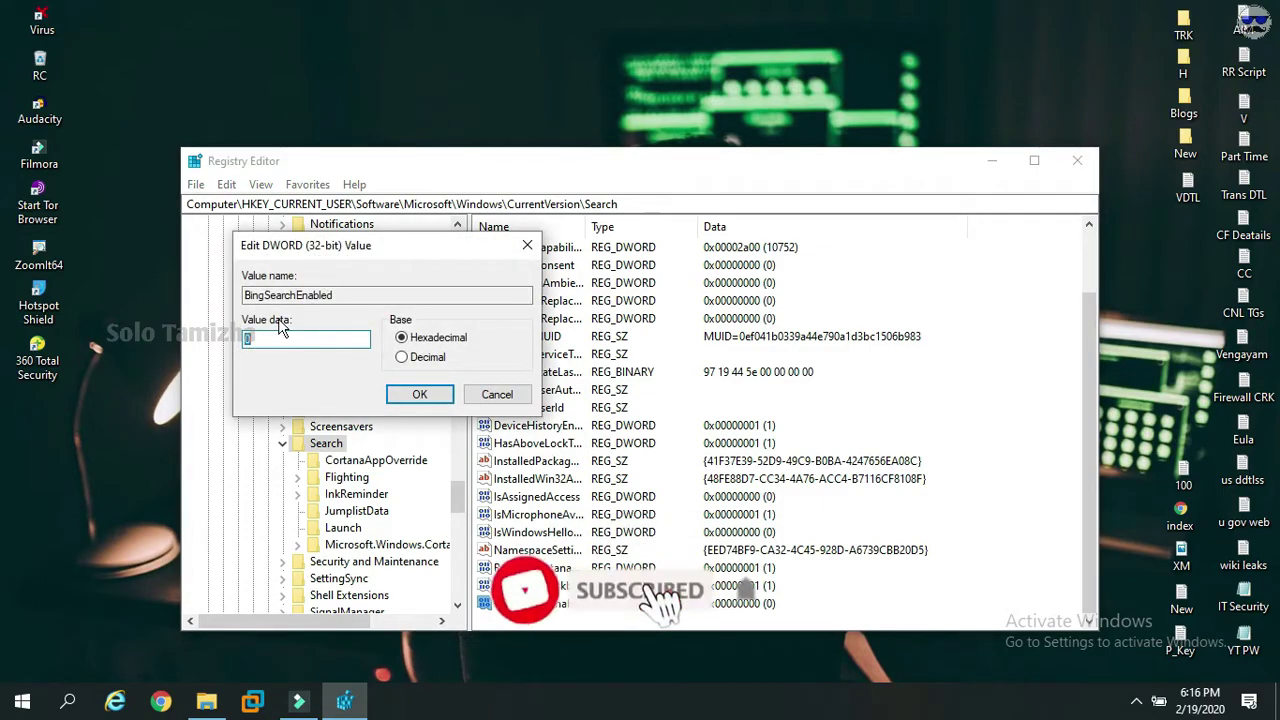
text(0)
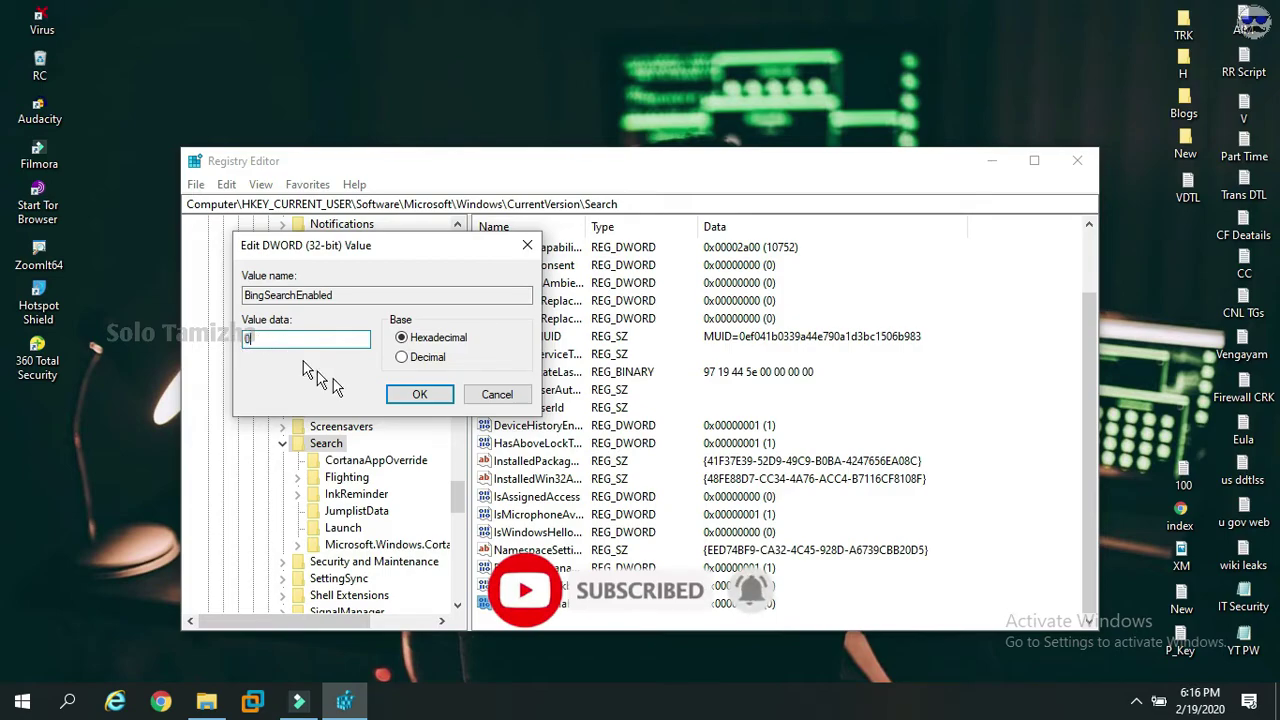
click(425, 395)
Collapse the registry tree back to the HKEY_CURRENT_USER level and close the Registry Editor.
mouse_move(458, 496)
mouse_down()
mouse_move(457, 240)
mouse_move(440, 510)
mouse_up()
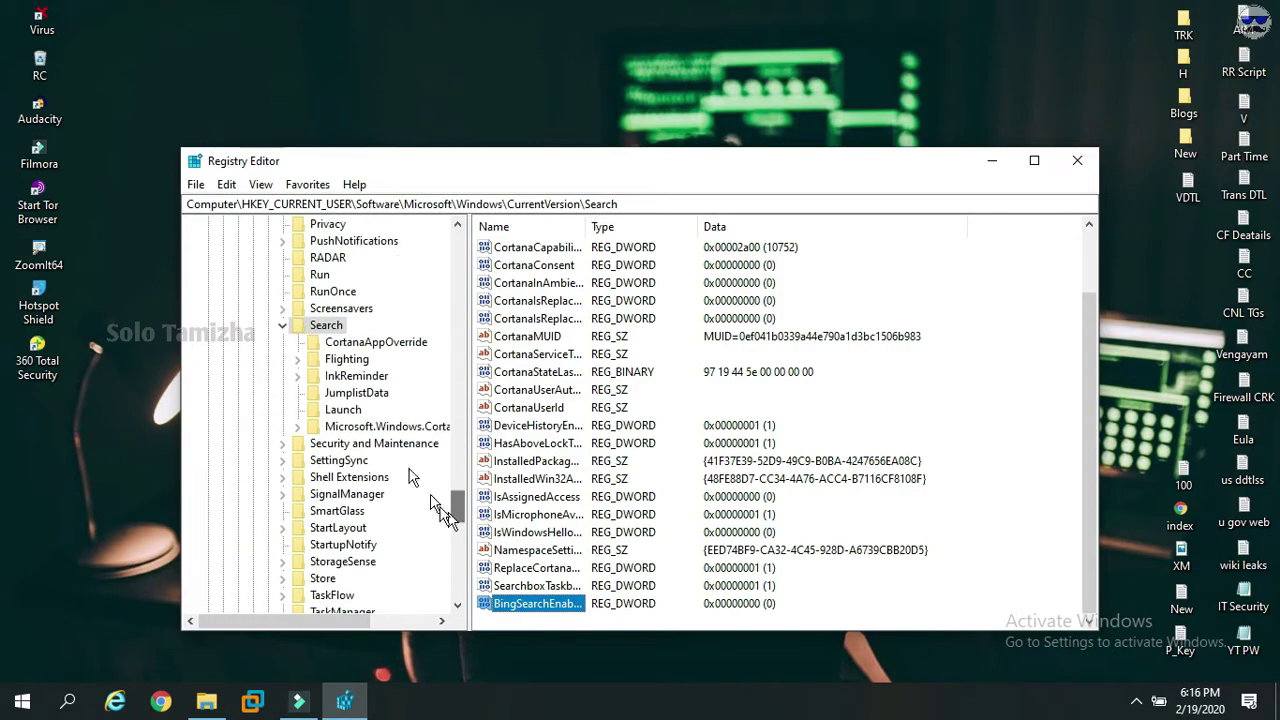
key(Left)
key(Left)
key(Left)
key(Left)
key(Left)
key(Left)
key(Left)
key(Left)
key(Left)
key(Left)
key(Left)
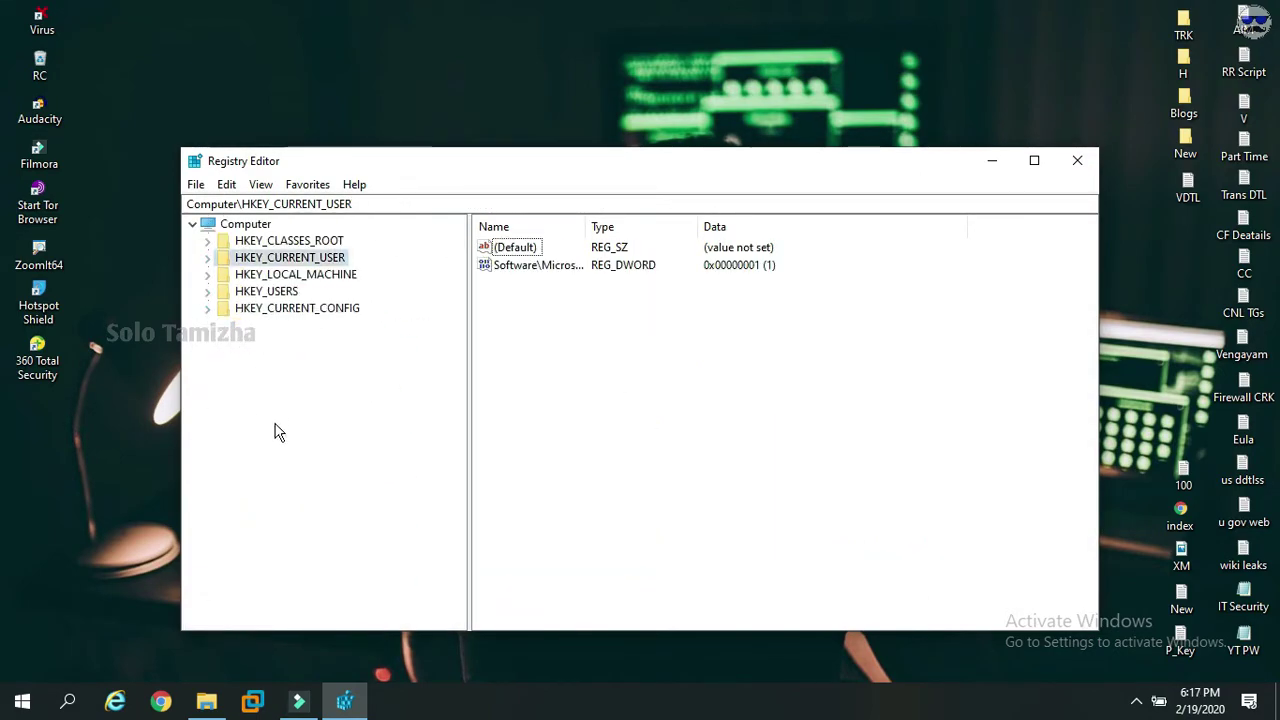
click(1083, 170)
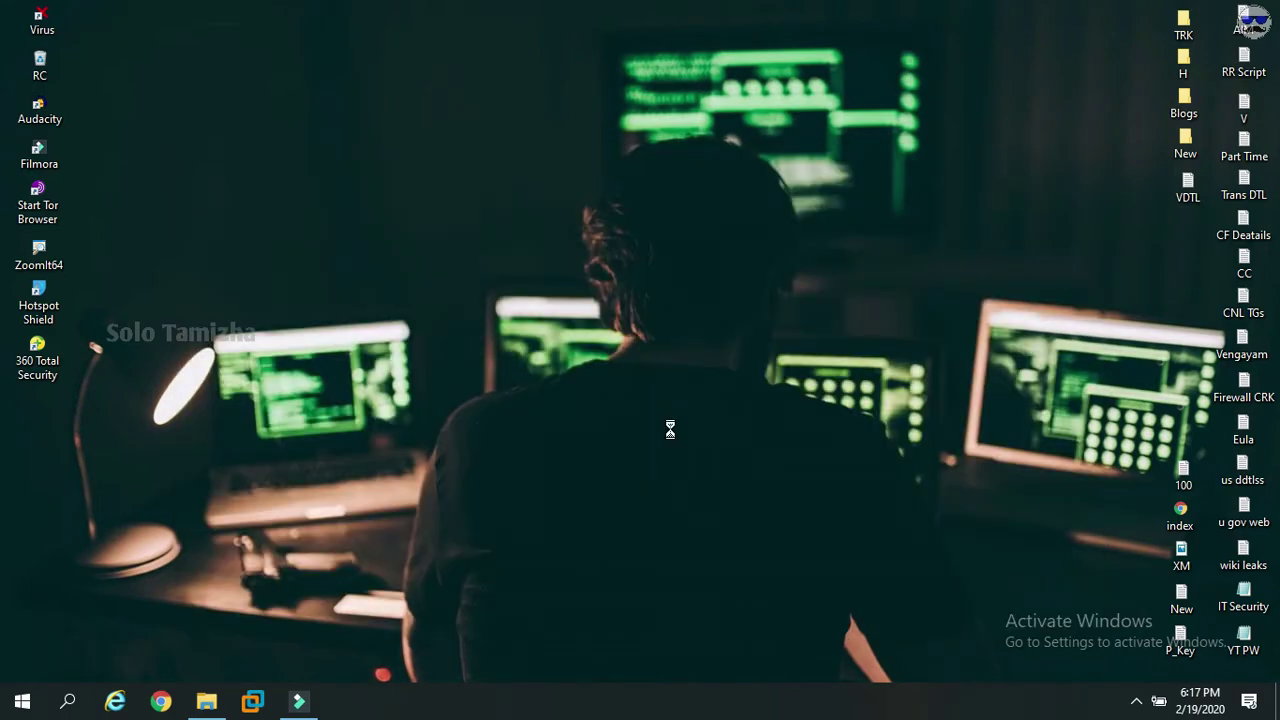
Refresh the desktop and test Windows search again with "paint", clearing the query and closing the search pane at the end.
right_click(718, 404)
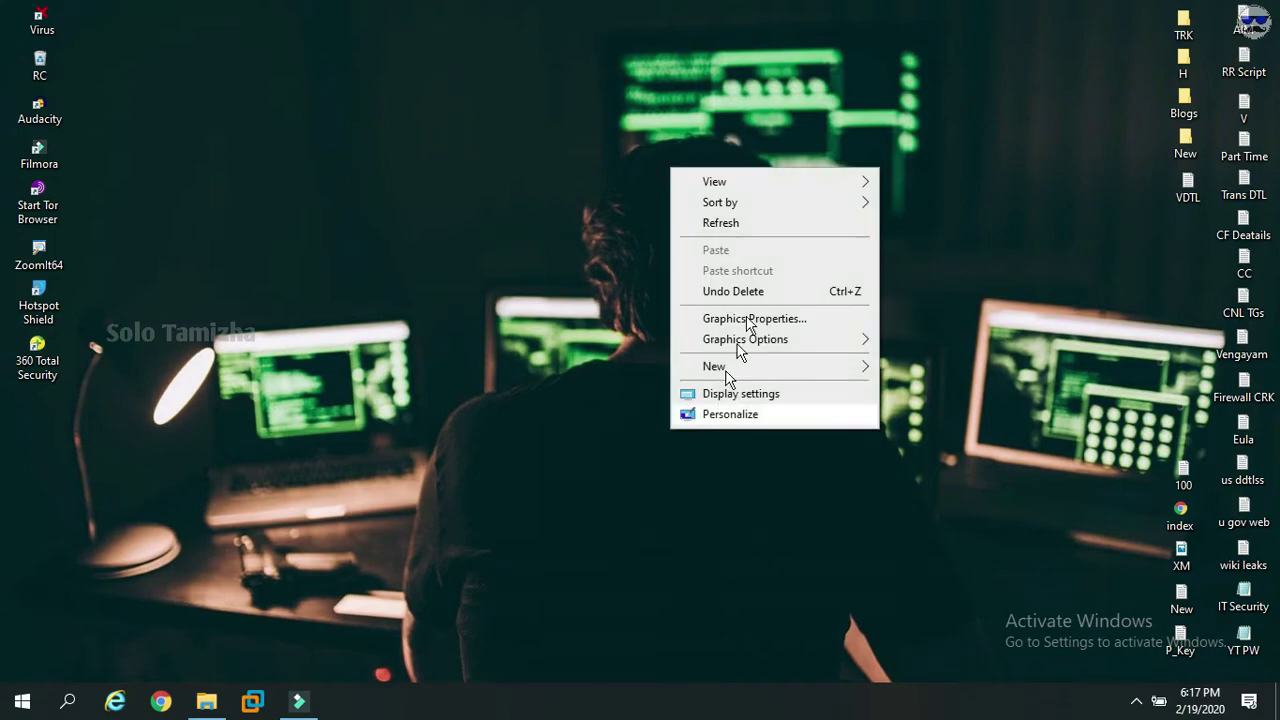
click(772, 225)
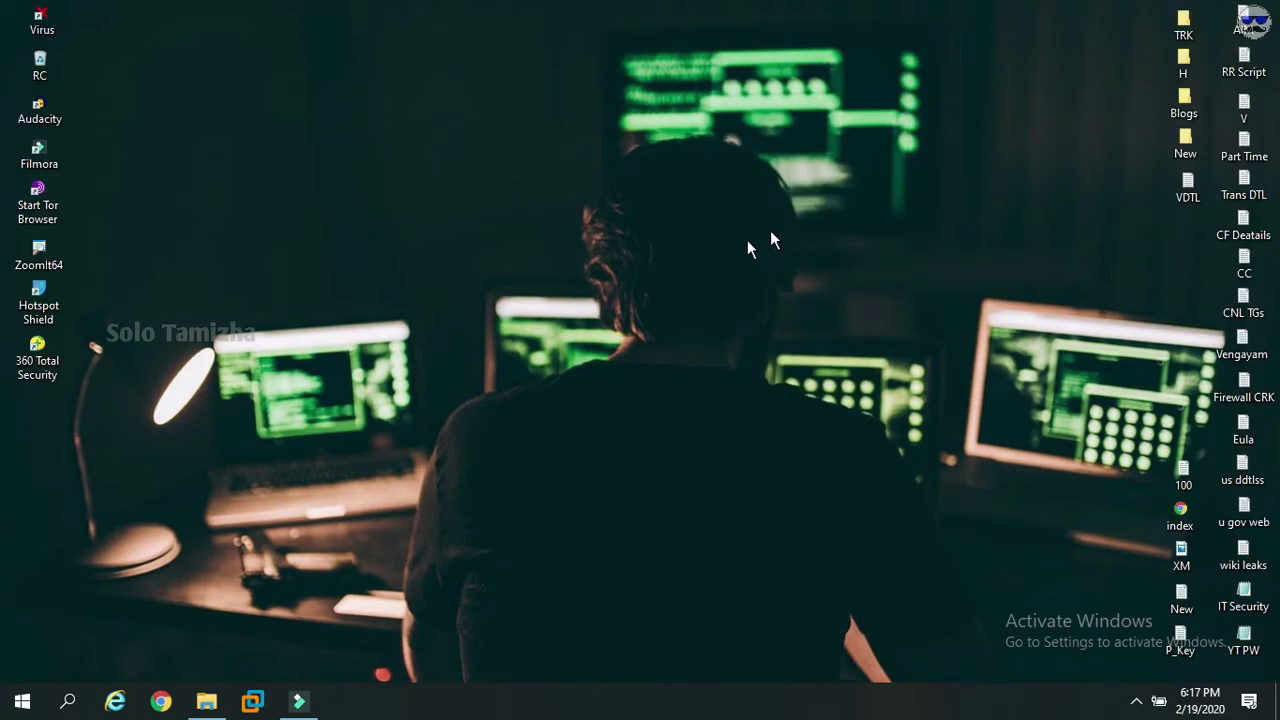
click(68, 700)
text(paint)
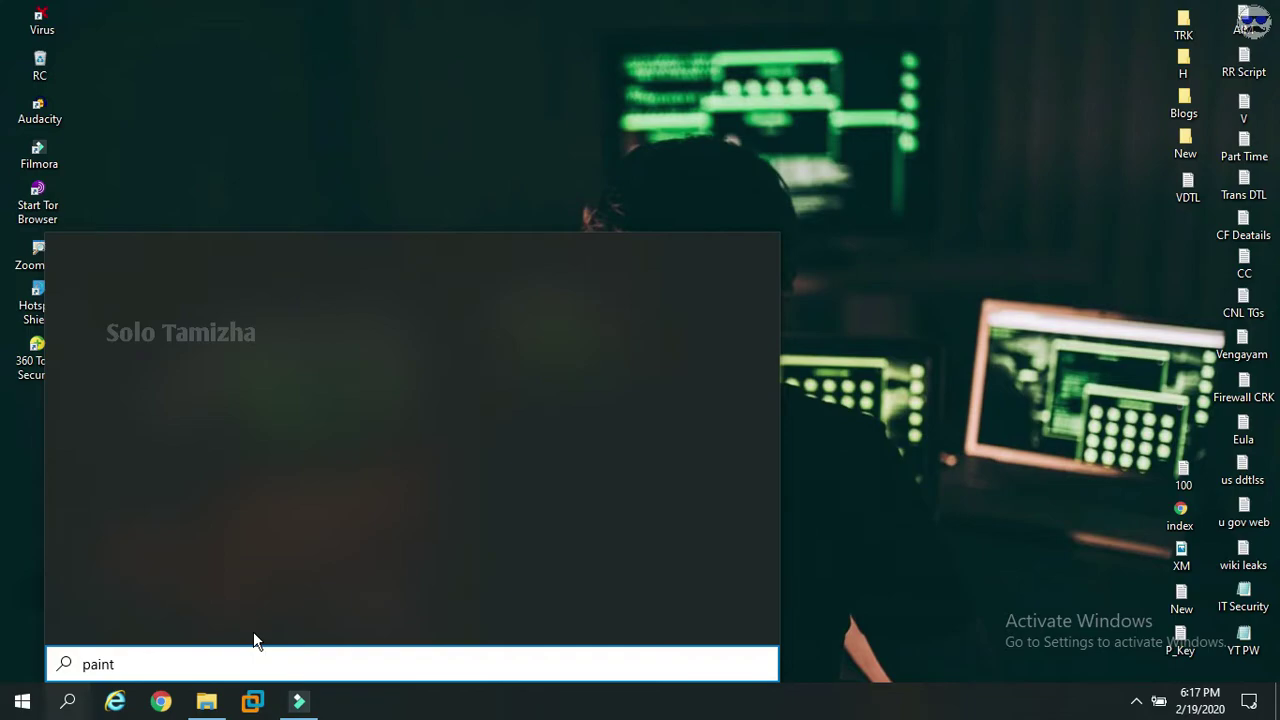
key(BackSpace)
key(BackSpace)
key(BackSpace)
key(BackSpace)
key(BackSpace)
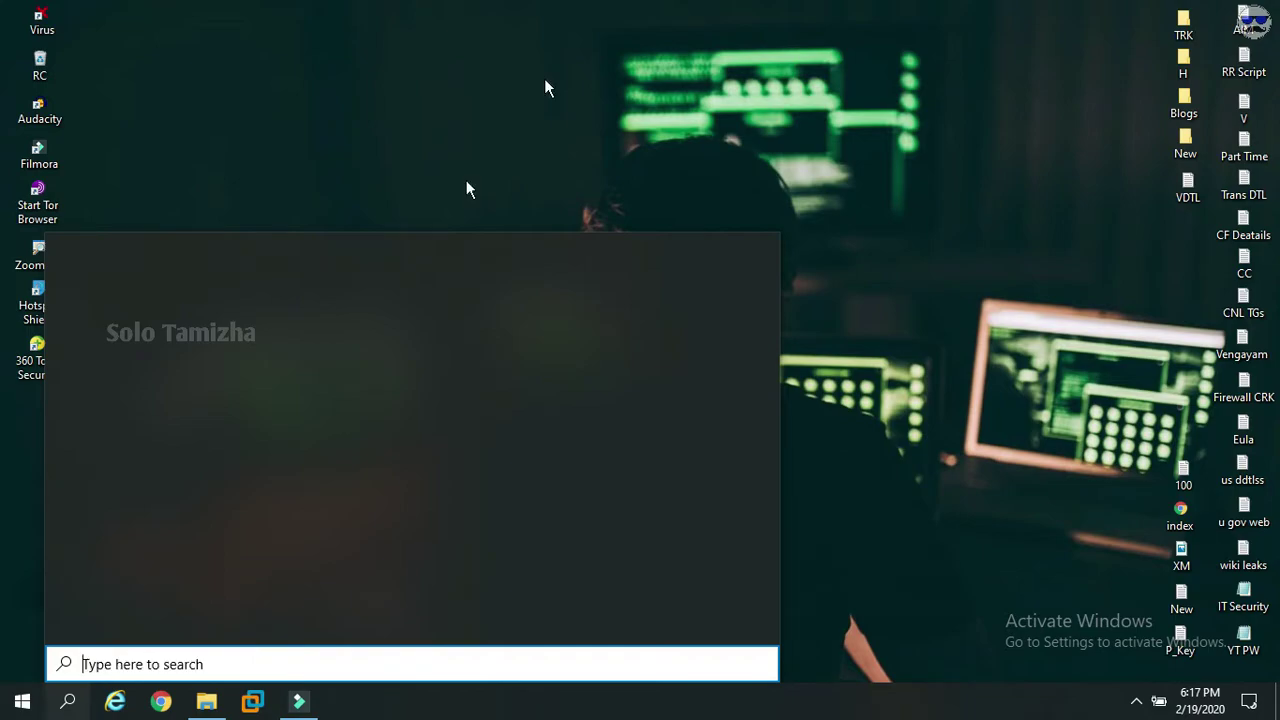
click(579, 117)
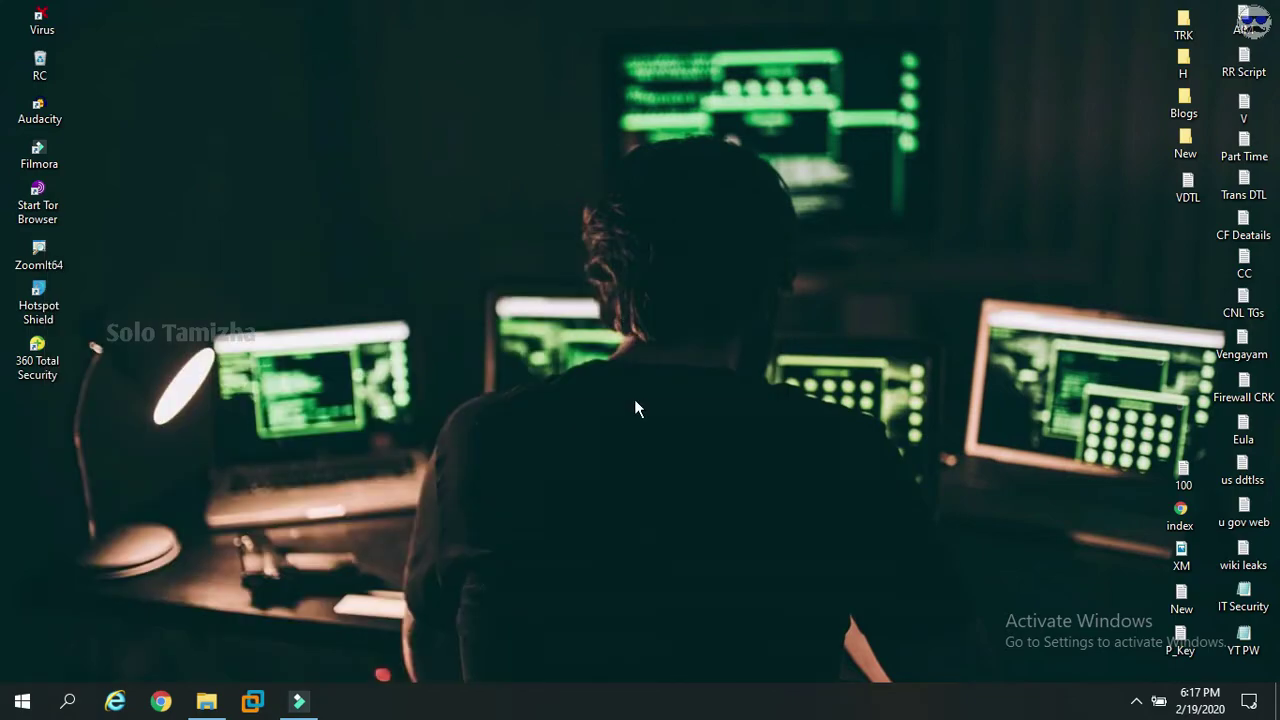
Bring up the Shut Down Windows dialog with Restart chosen and circle that option with a green annotation.
key(alt+F4)
key(Down)
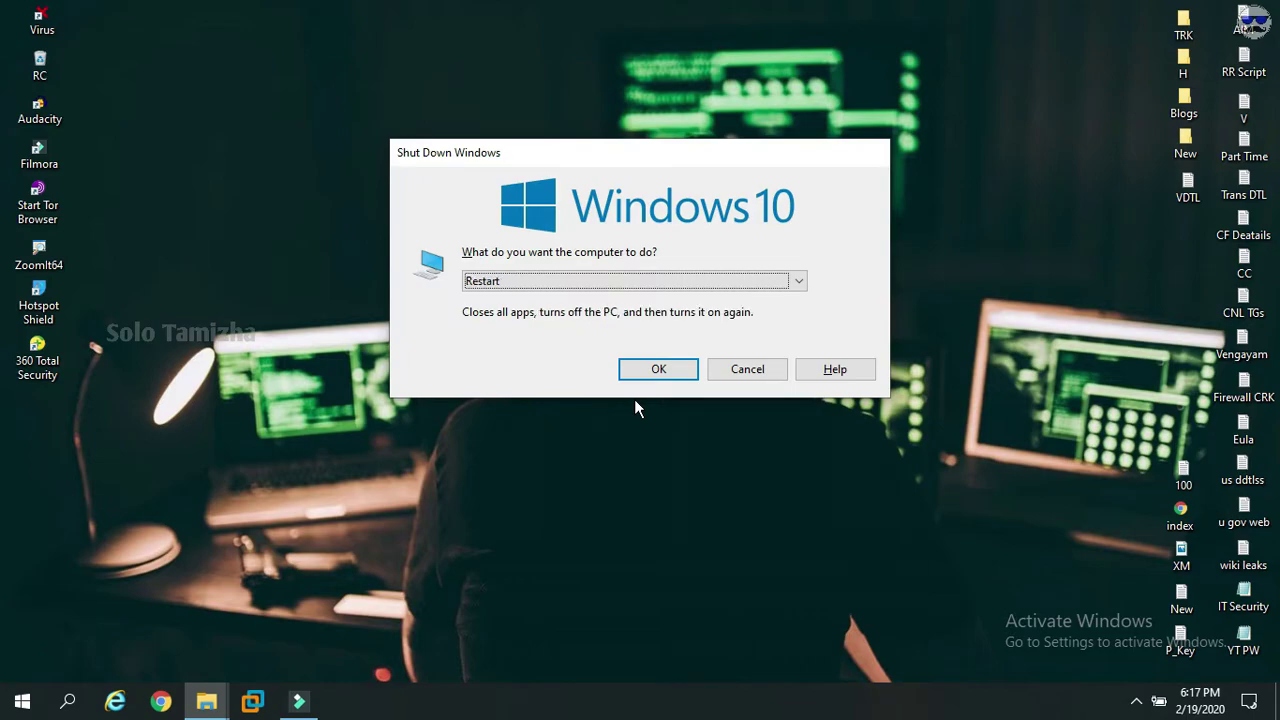
click(634, 399)
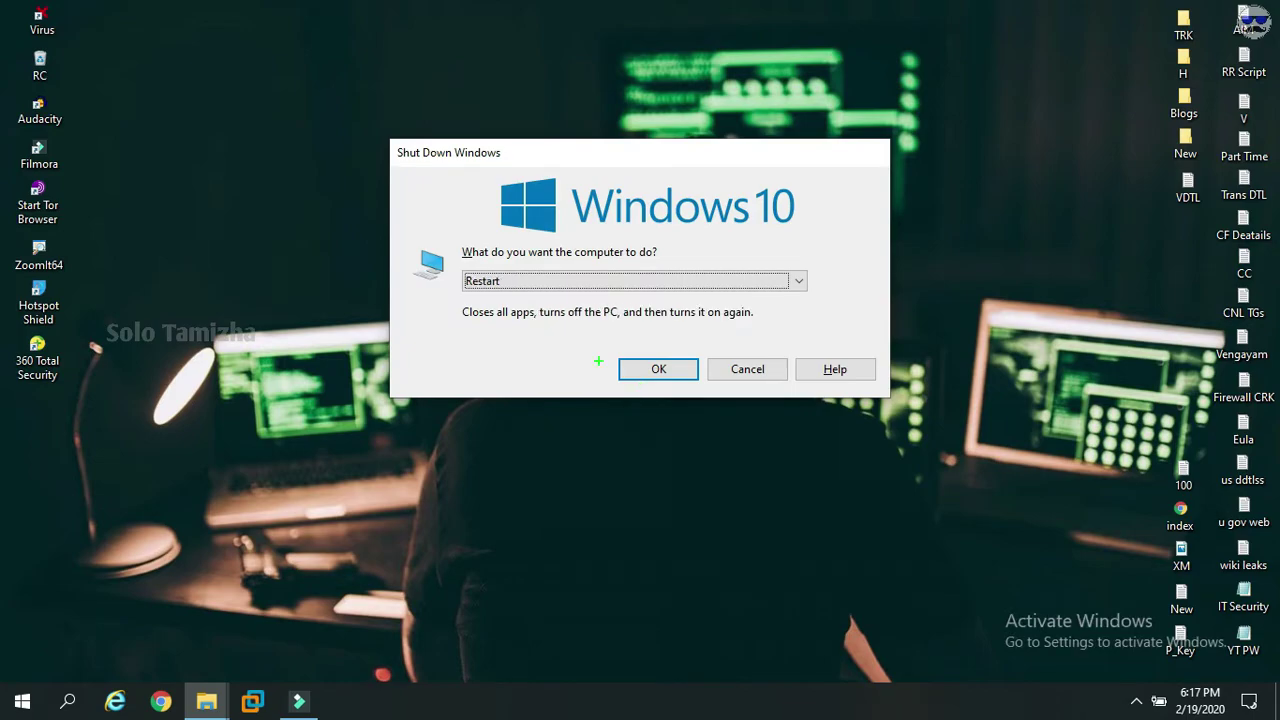
mouse_move(513, 244)
mouse_down()
mouse_move(432, 265)
mouse_move(526, 296)
mouse_up()
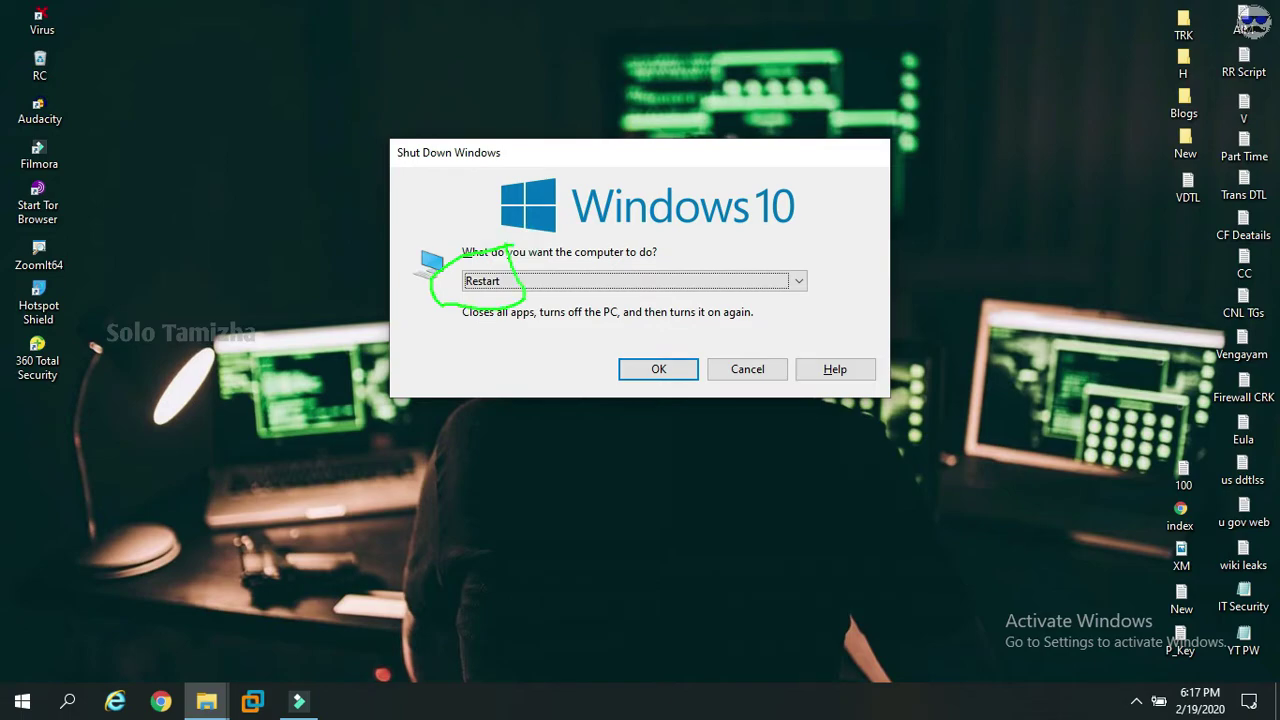
Circle the shutdown dialog's OK button and the taskbar clock with green annotations, clearing the drawing once the computer has restarted.
mouse_move(648, 310)
mouse_down()
mouse_move(588, 368)
mouse_move(706, 380)
mouse_move(683, 318)
mouse_up()
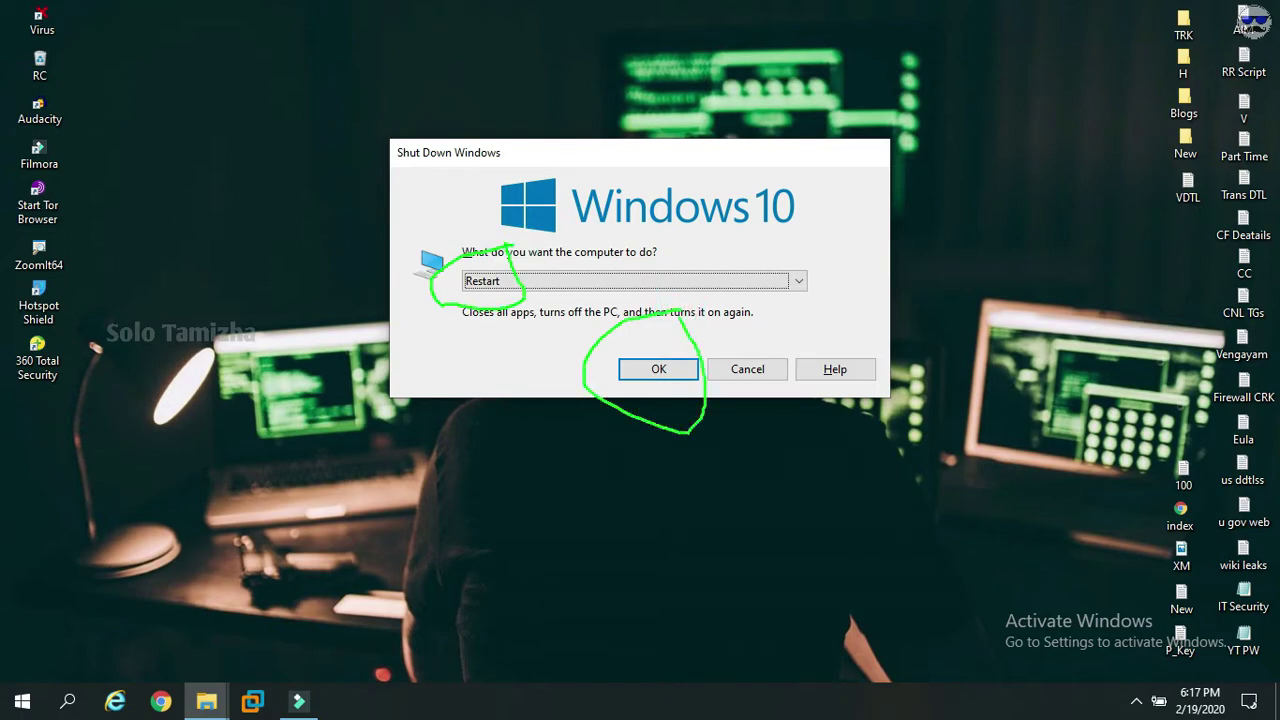
mouse_move(1256, 651)
mouse_down()
mouse_move(1134, 668)
mouse_move(1124, 718)
mouse_up()
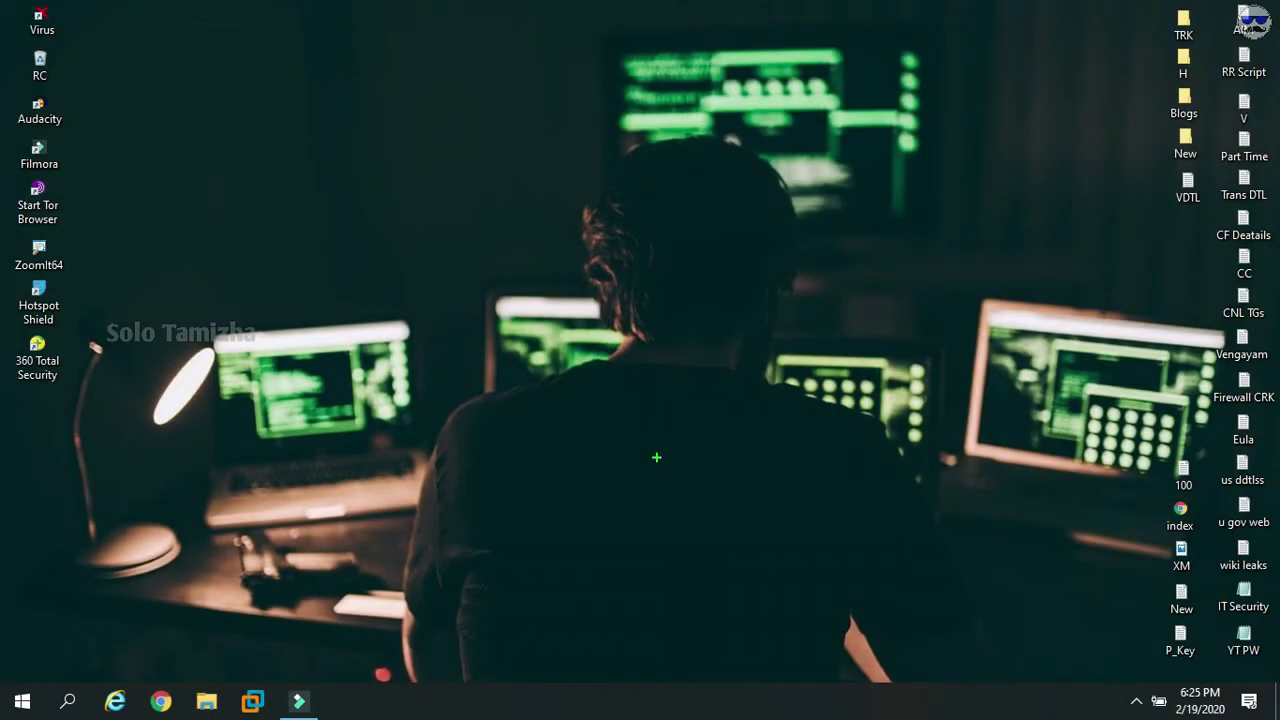
mouse_move(1264, 706)
mouse_down()
mouse_move(1214, 662)
mouse_move(1134, 684)
mouse_up()
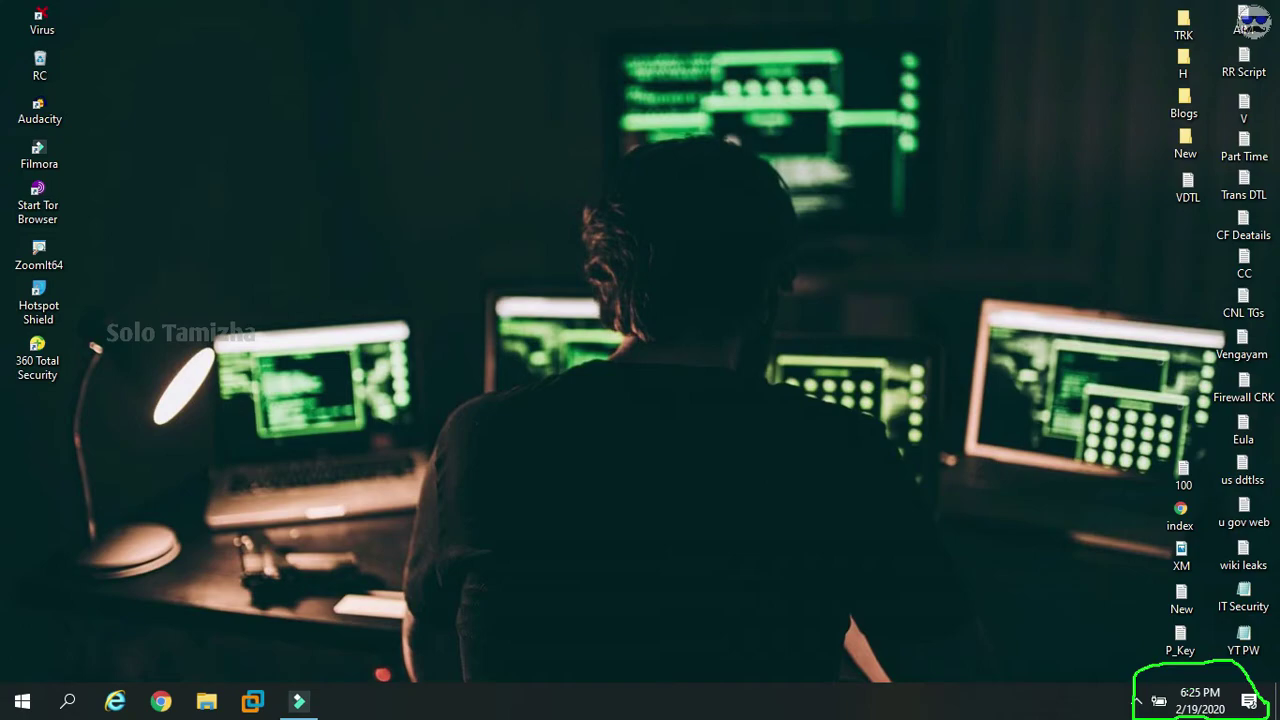
key(Escape)
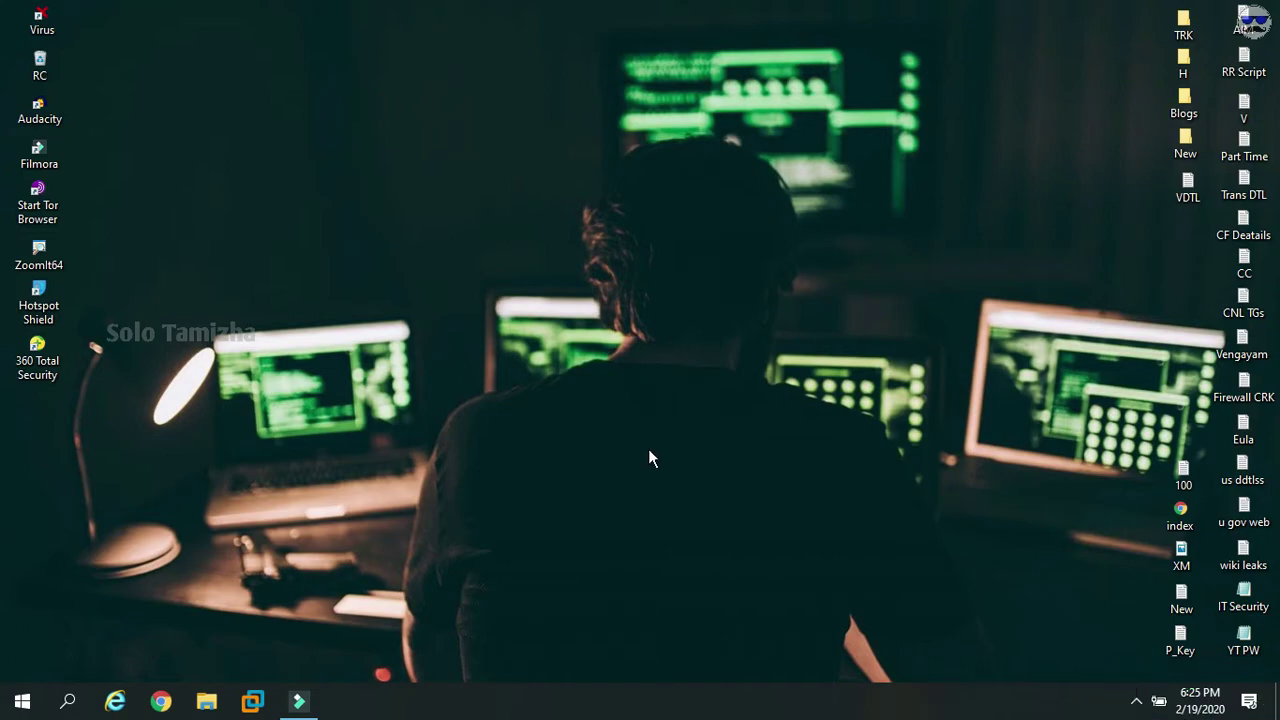
Search Windows for "paint" and launch the Paint app from the best match.
click(68, 702)
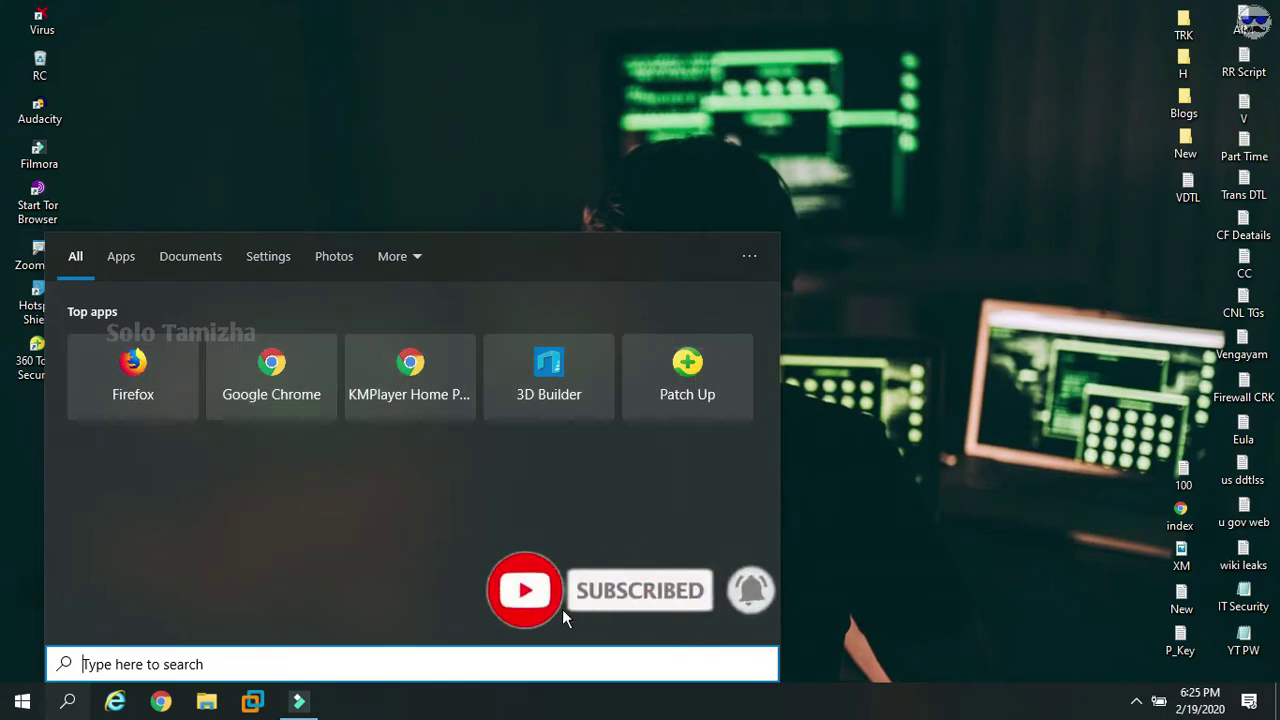
text(paint)
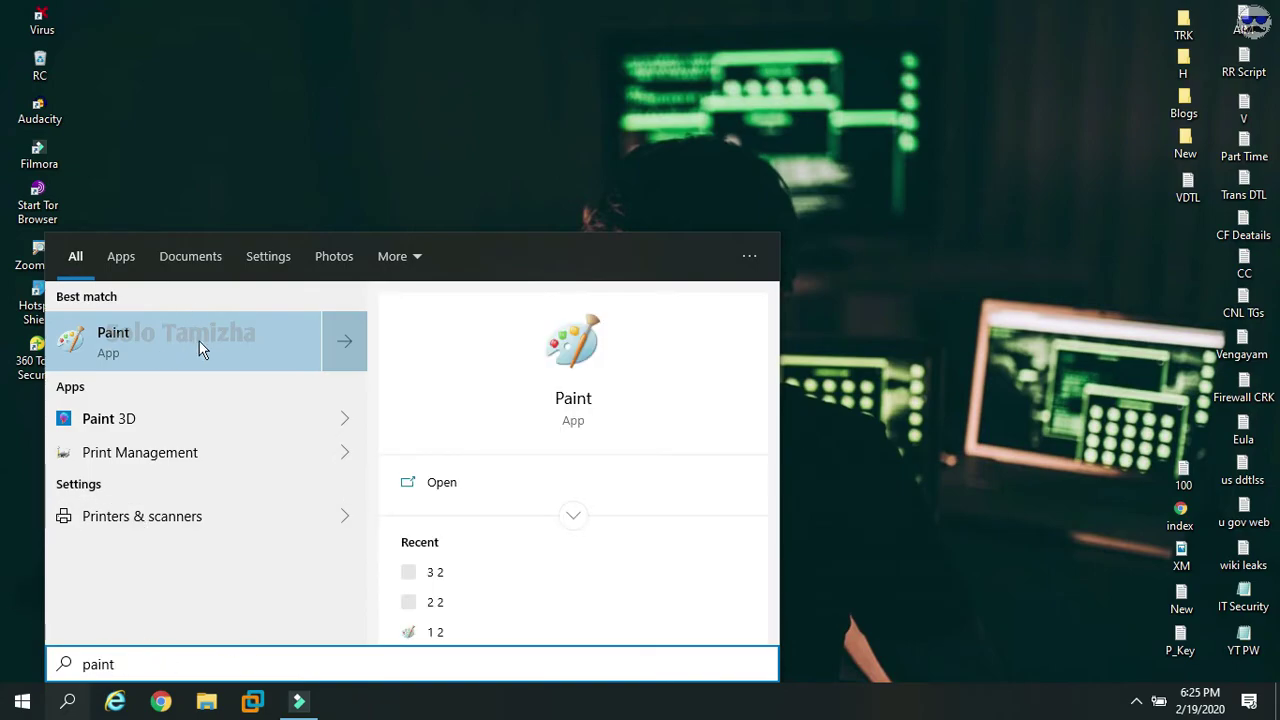
click(226, 346)
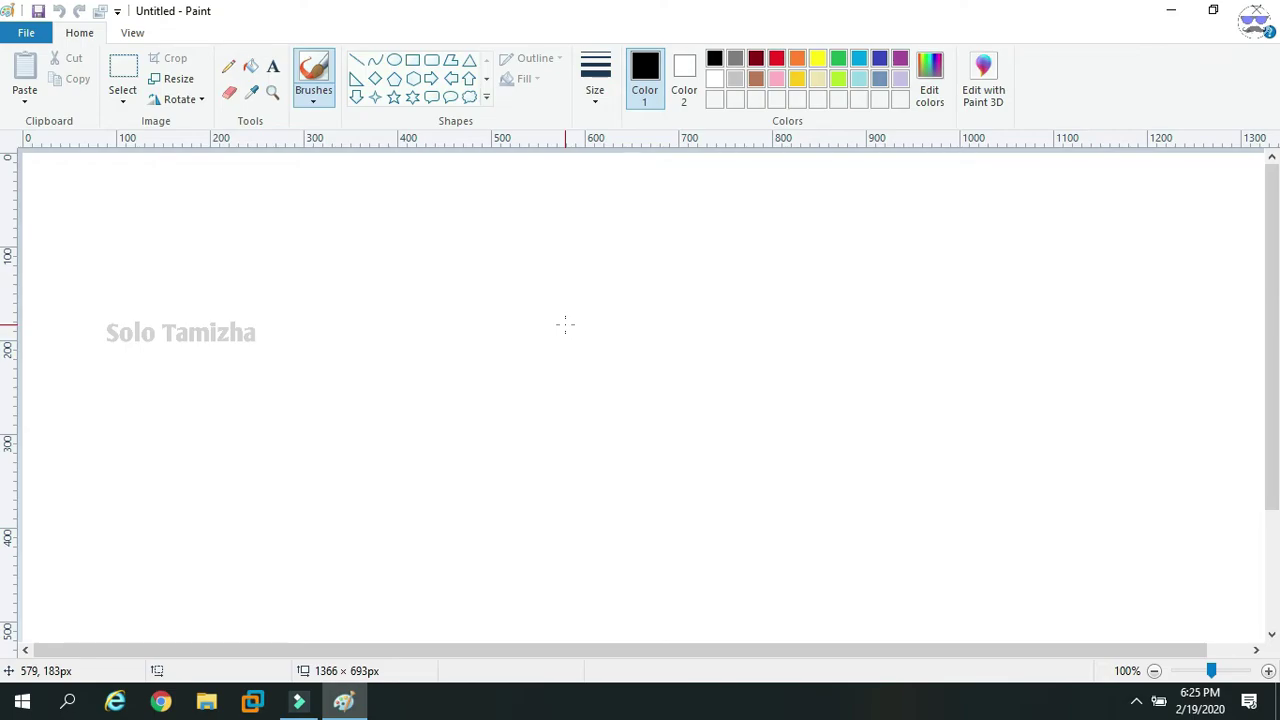
Draw a large green check mark annotation across the blank Paint canvas and remove it again.
mouse_move(206, 291)
mouse_down()
mouse_move(306, 497)
mouse_move(757, 329)
mouse_move(871, 331)
mouse_up()
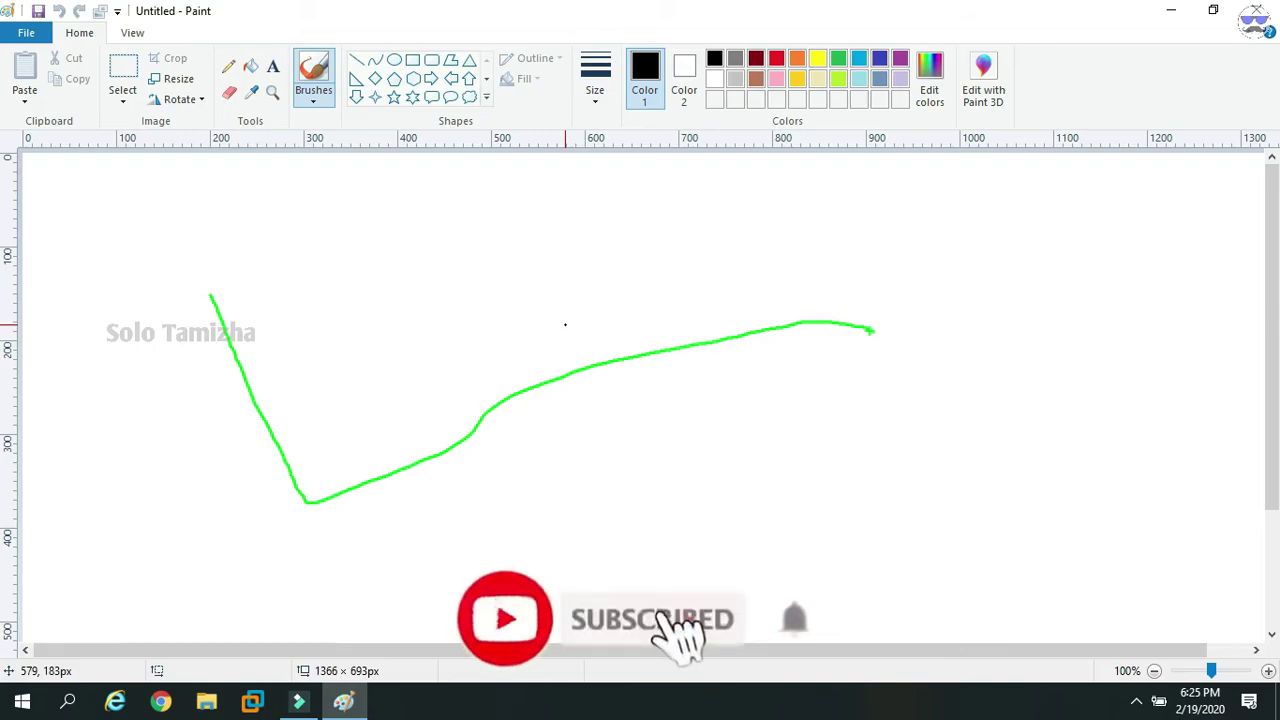
key(ctrl+z)
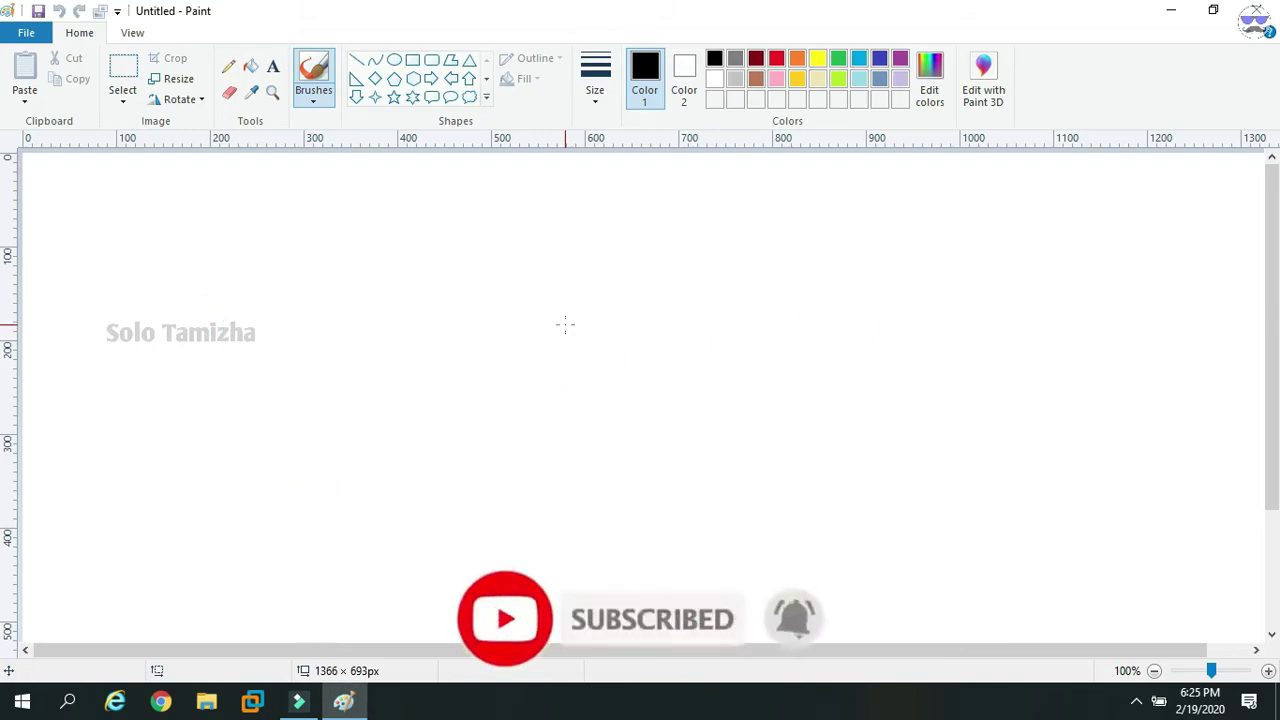